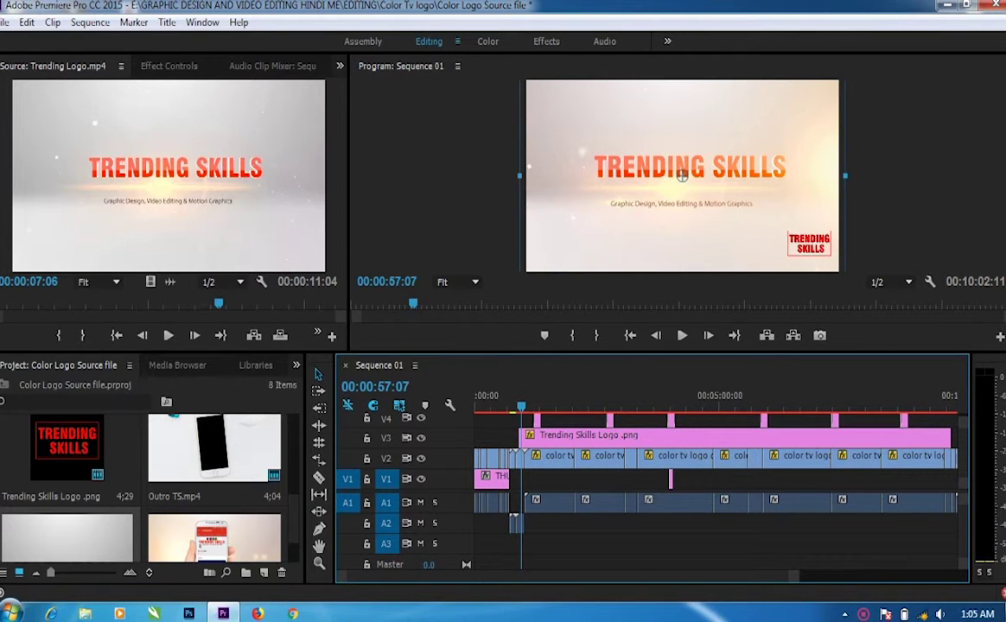
Step: Enlarge the timeline by dragging the panel divider up, and switch to the Selection tool
left_click_drag(497, 350, 496, 319)
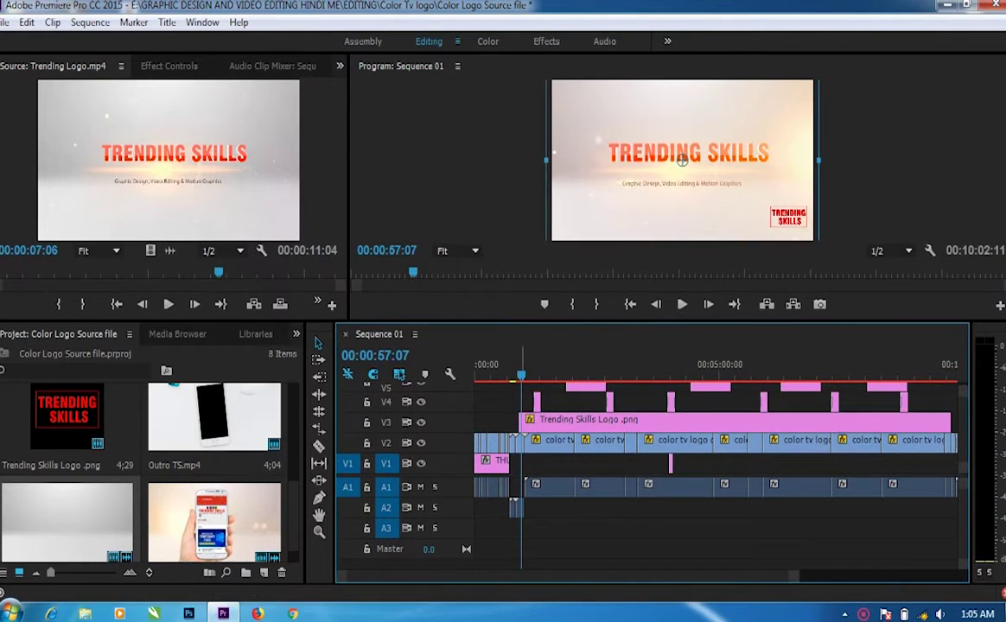
left_click(318, 343)
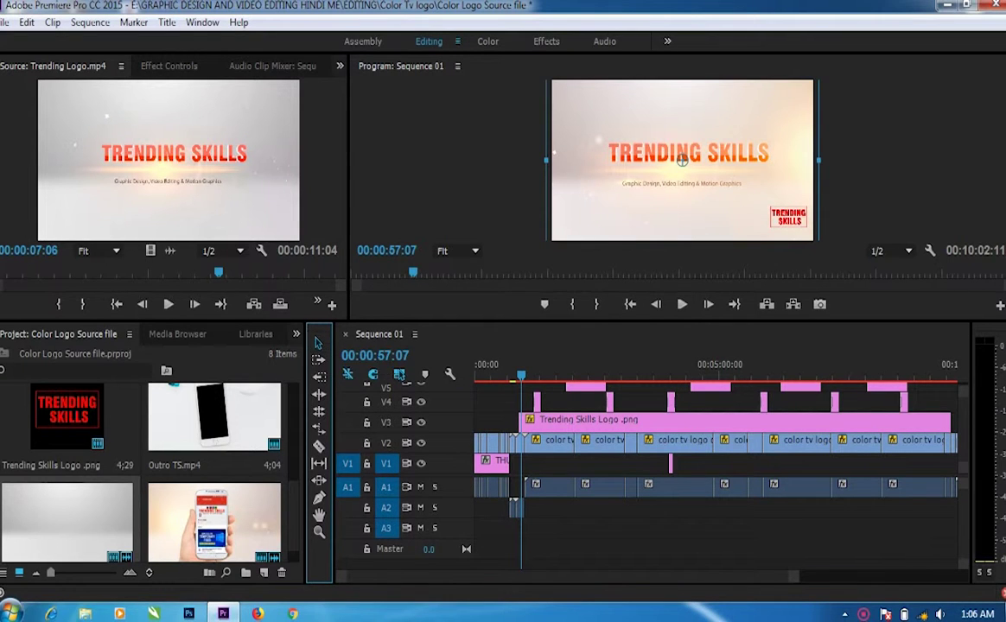
left_click(496, 345)
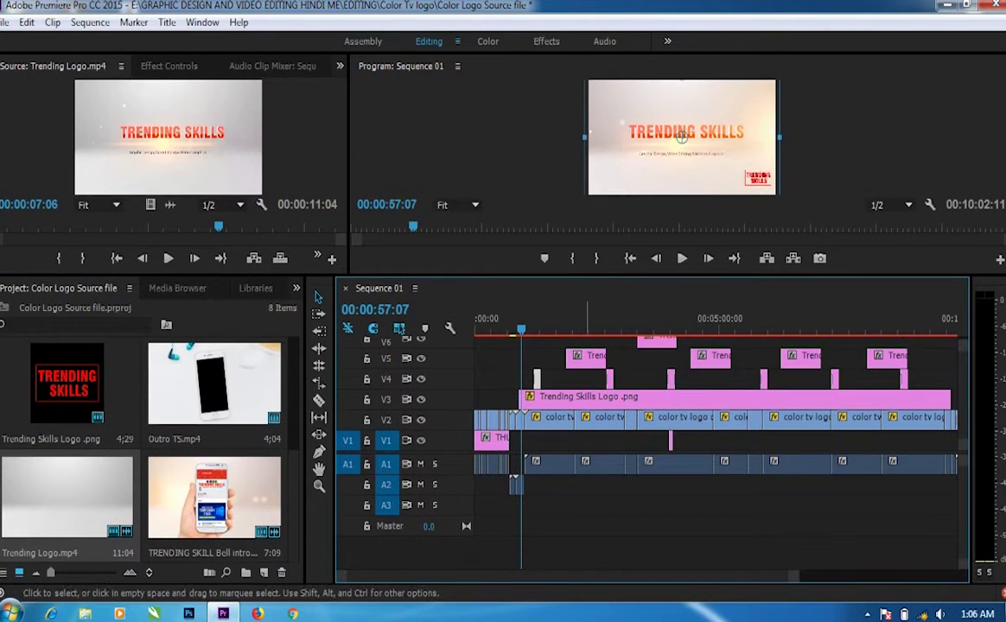
Step: Select the title, logo and later A1 audio clips, trial-move the audio to A3, then undo
left_click(588, 356)
left_click(710, 356)
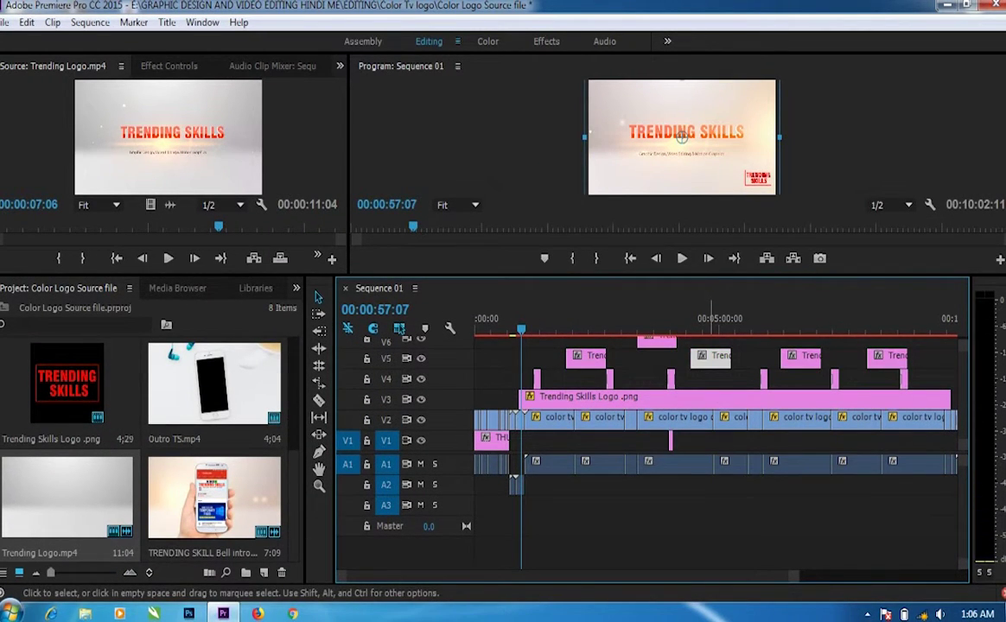
left_click(654, 398)
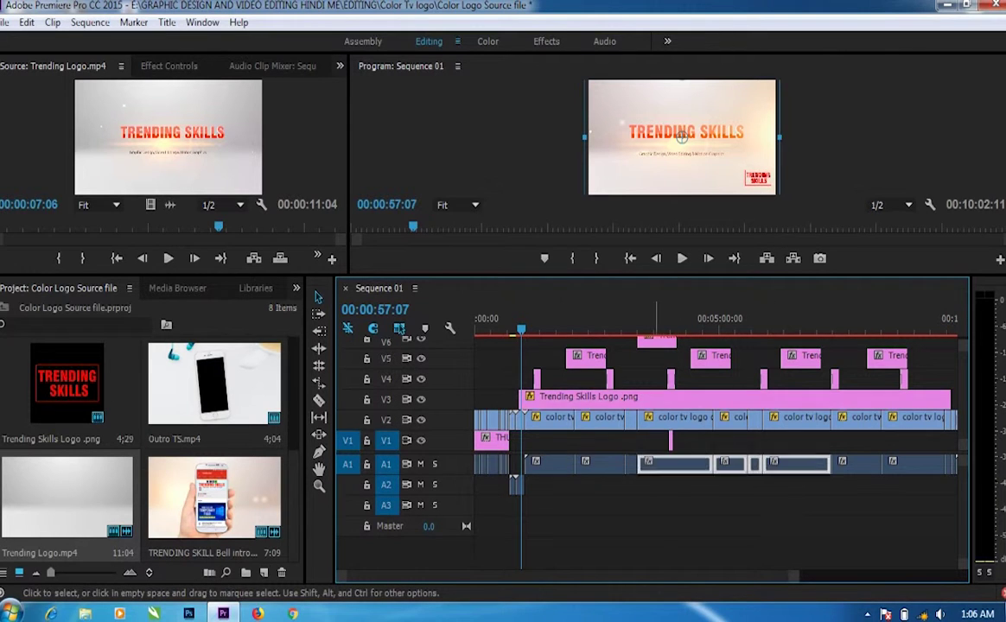
left_click_drag(522, 516, 831, 415)
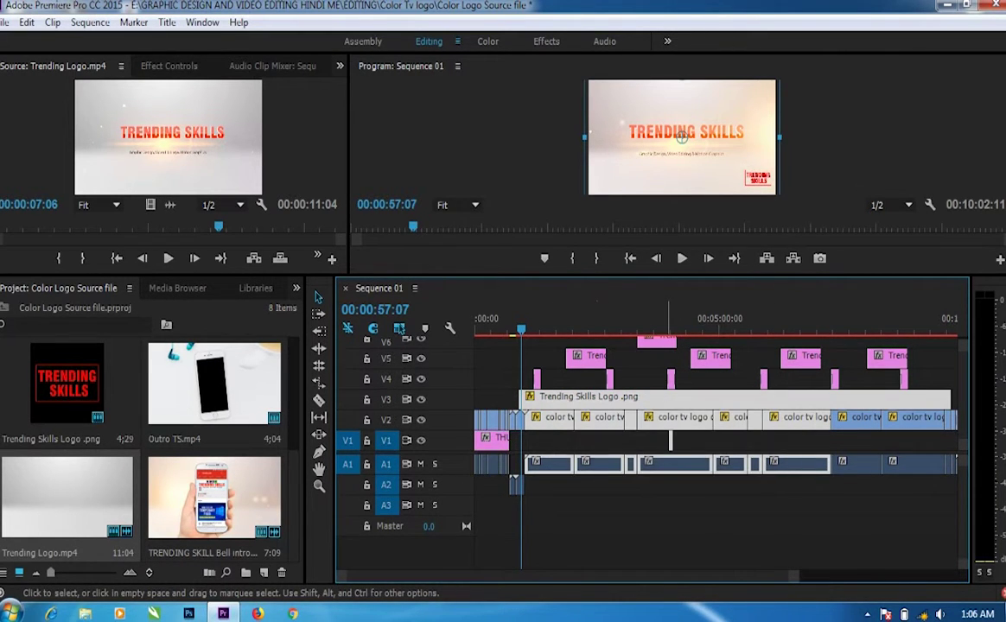
left_click_drag(773, 498, 521, 450)
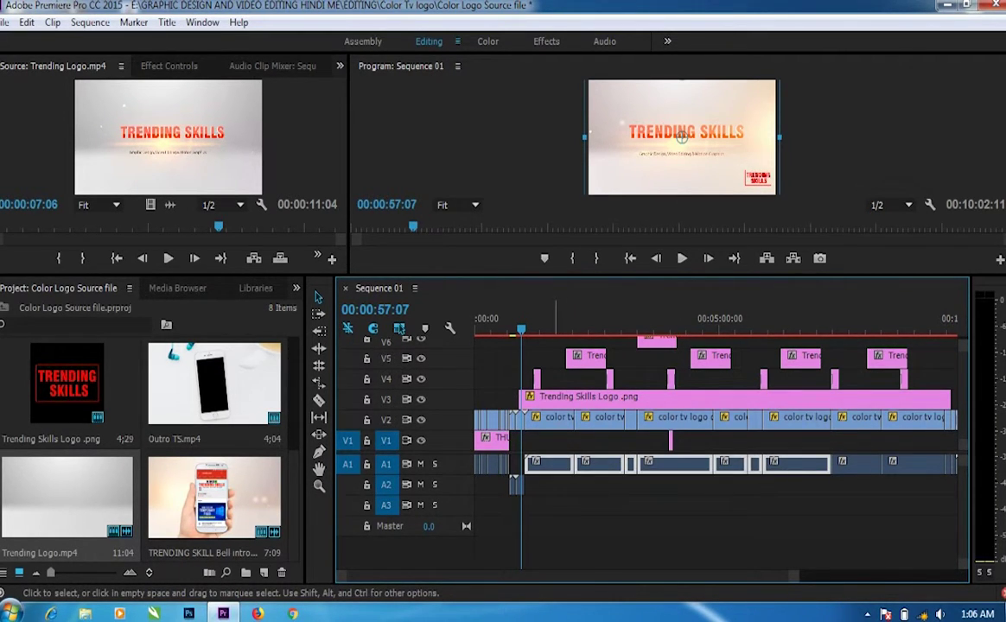
left_click_drag(605, 464, 605, 505)
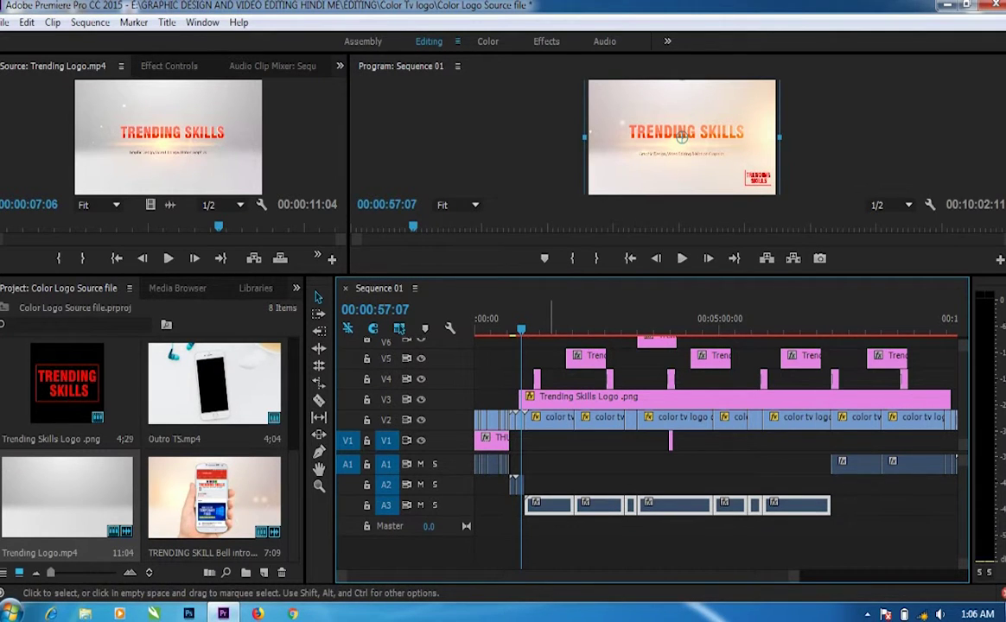
key("ctrl+z")
left_click(520, 396)
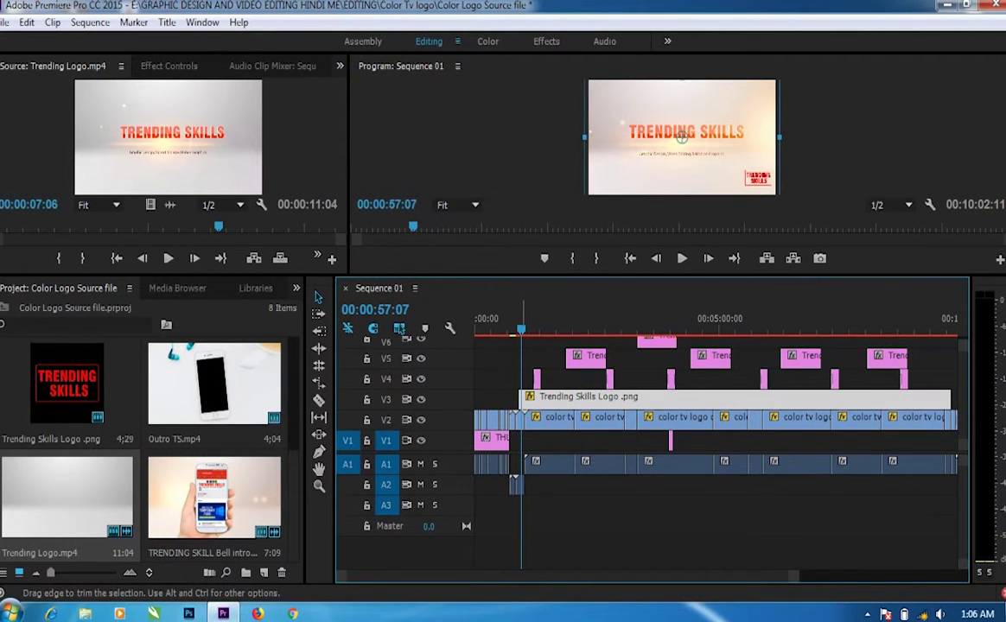
Step: Set the playhead to 00:00:50:21 and trim the start of the Trending Skills Logo .png clip on V3
left_click_drag(521, 330, 515, 330)
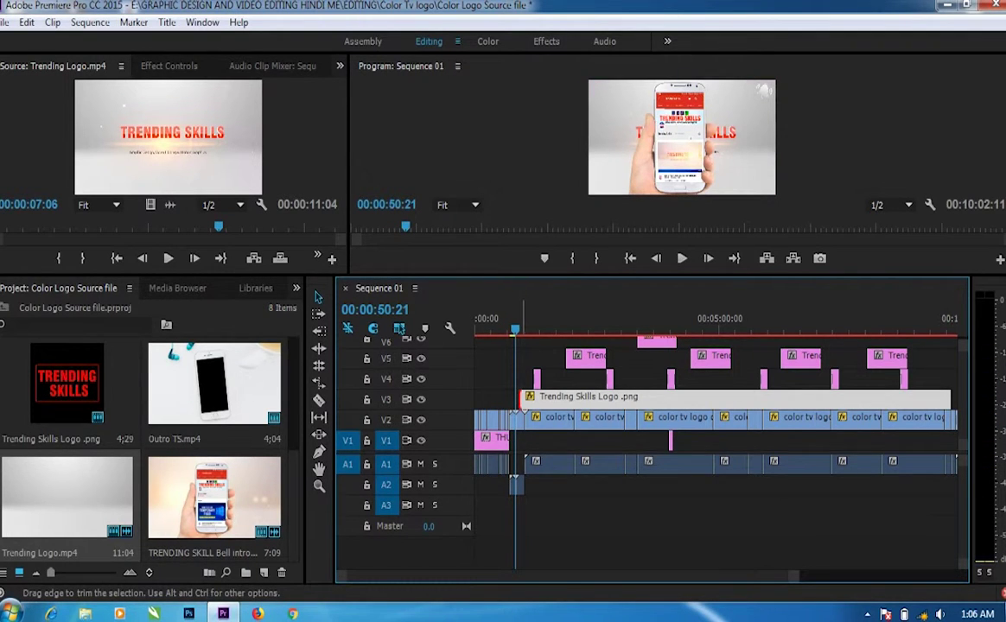
left_click_drag(521, 397, 639, 397)
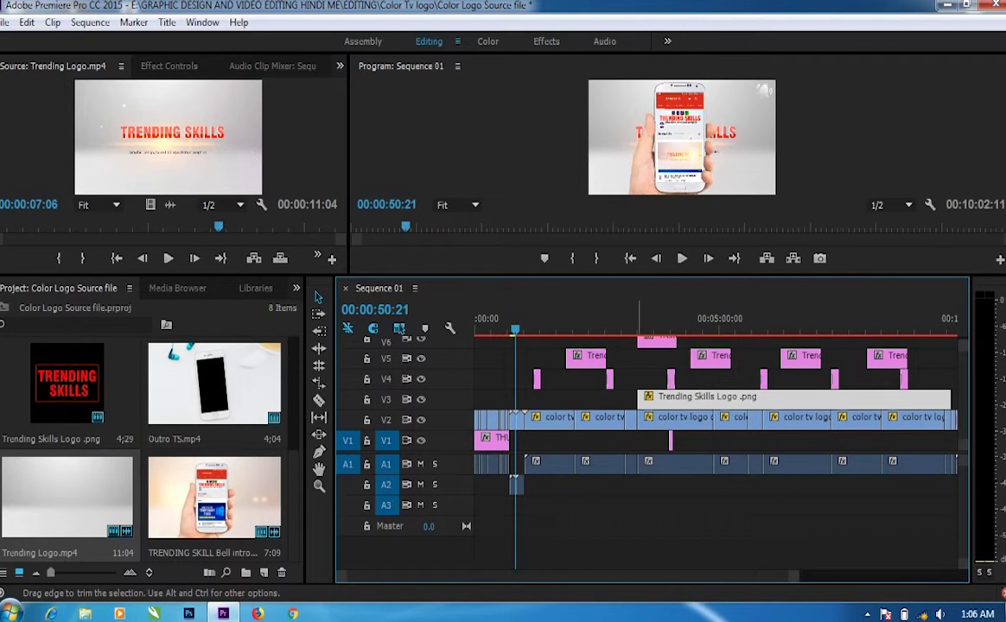
left_click_drag(638, 397, 479, 400)
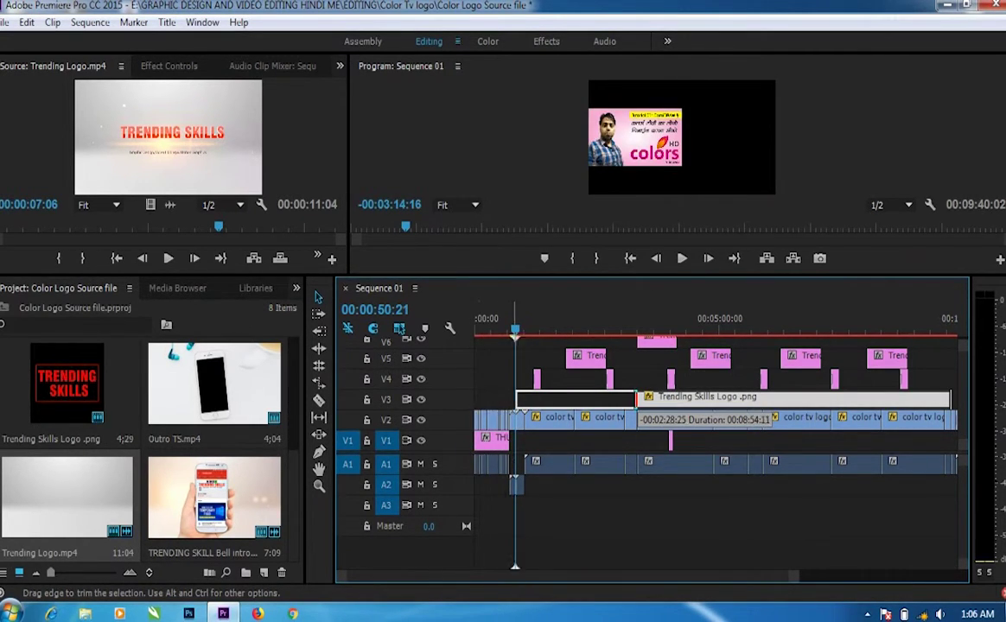
left_click_drag(480, 399, 525, 398)
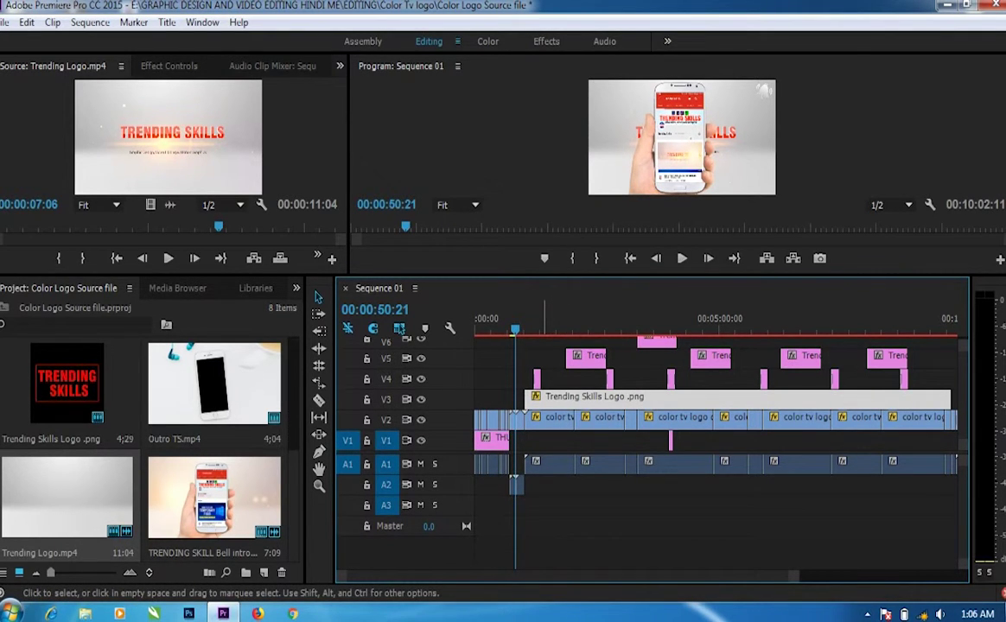
left_click(587, 355)
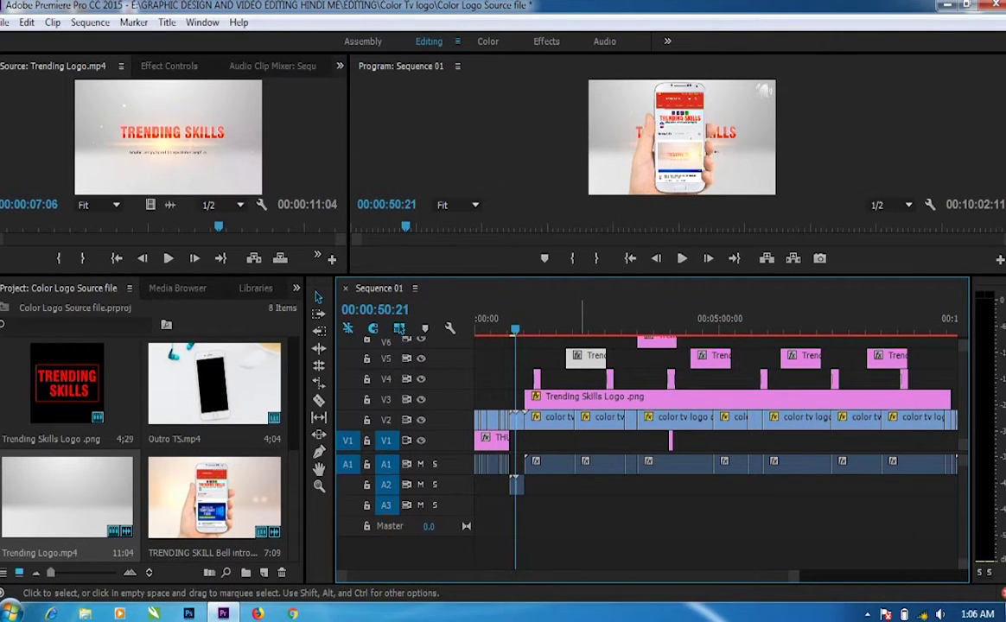
left_click(579, 378)
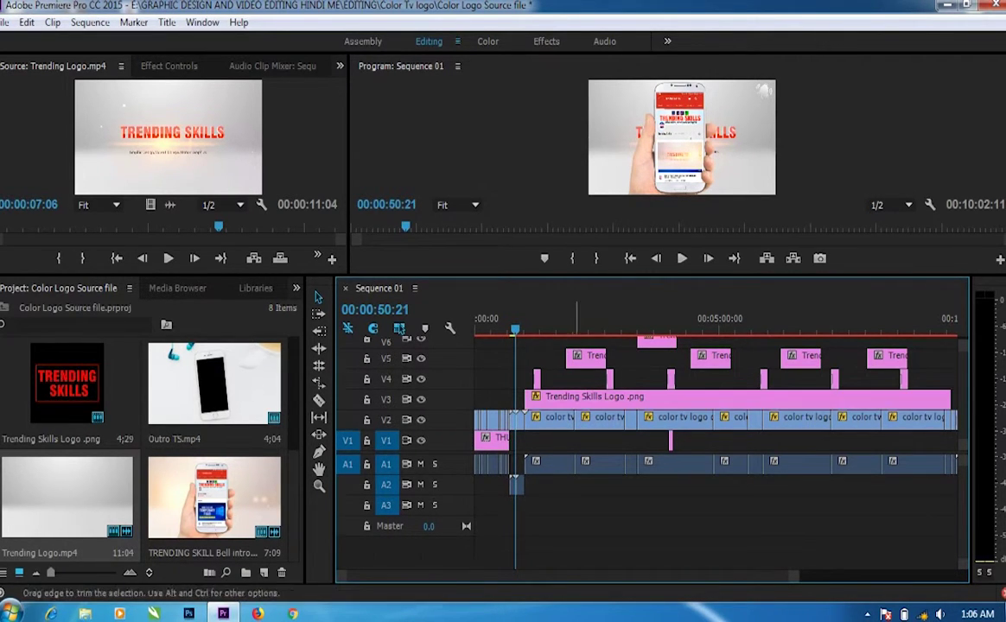
left_click_drag(526, 395, 613, 396)
Step: Move the first V5 and V6 title clips earlier and readjust the logo clip's start
left_click_drag(588, 355, 556, 355)
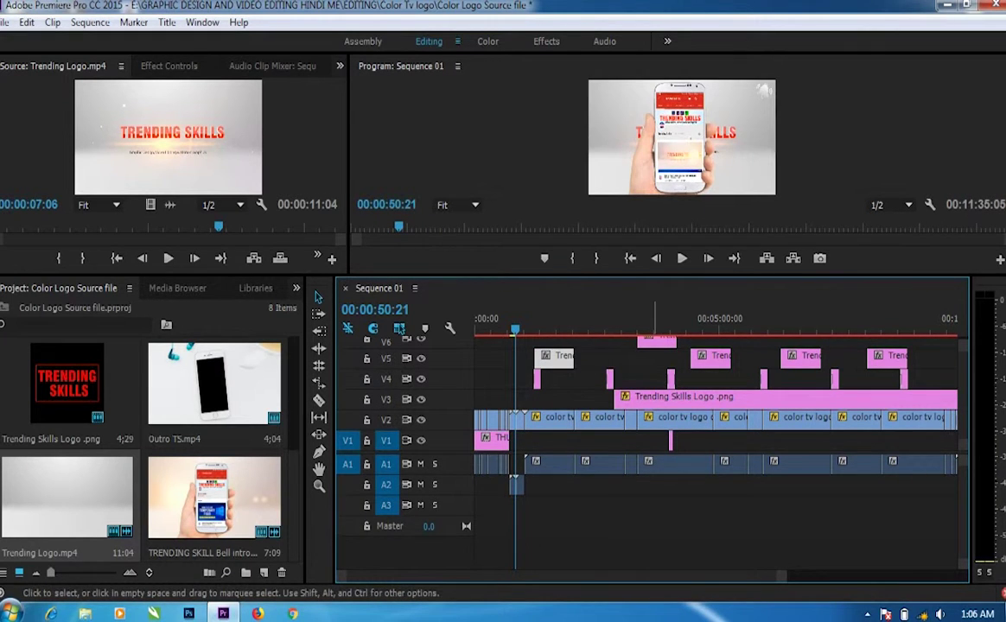
left_click_drag(656, 340, 627, 340)
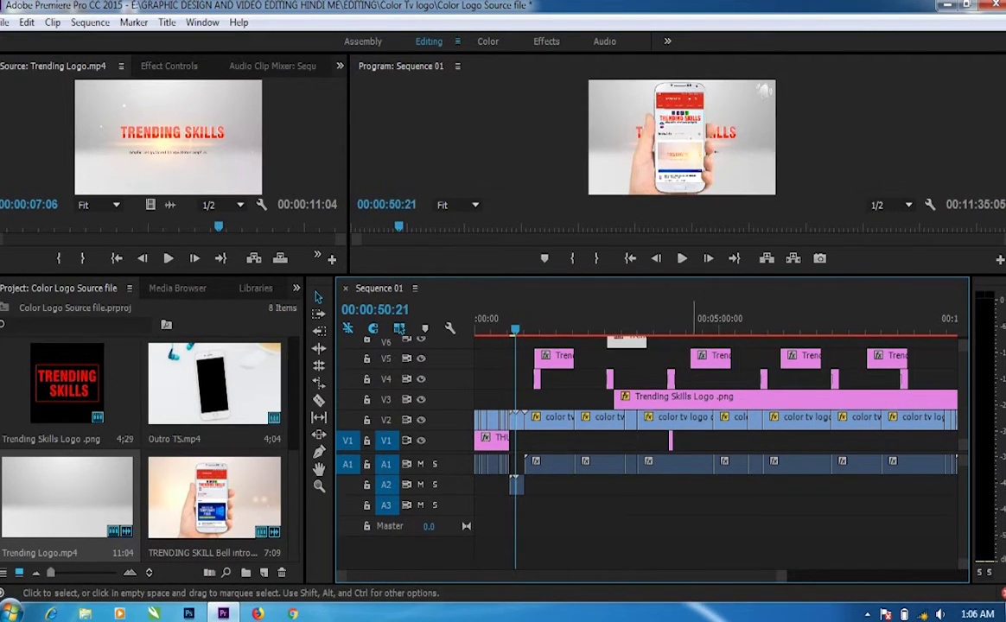
left_click(710, 355)
left_click(801, 355)
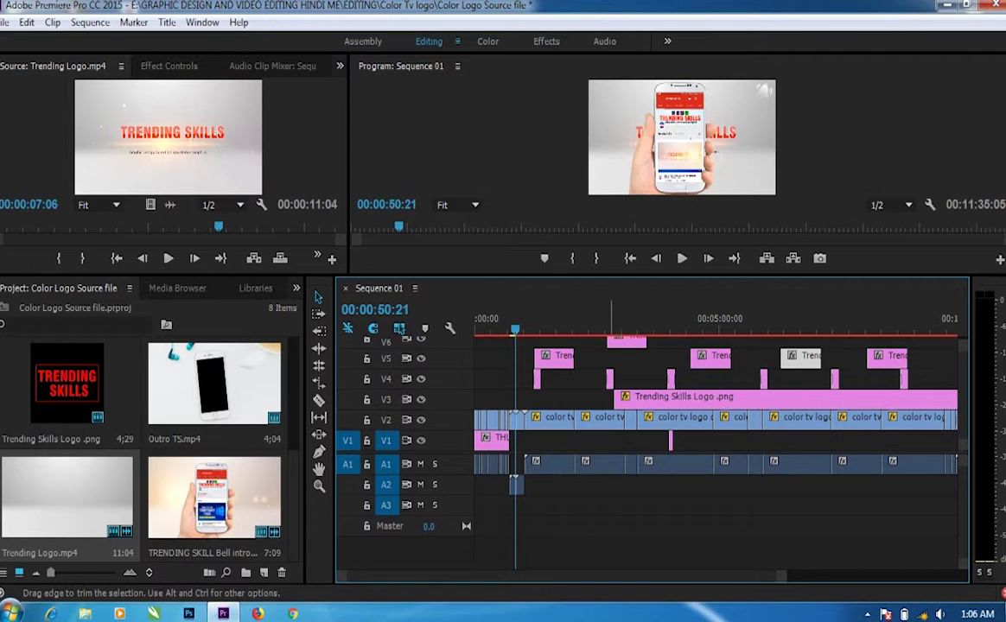
left_click_drag(614, 398, 535, 397)
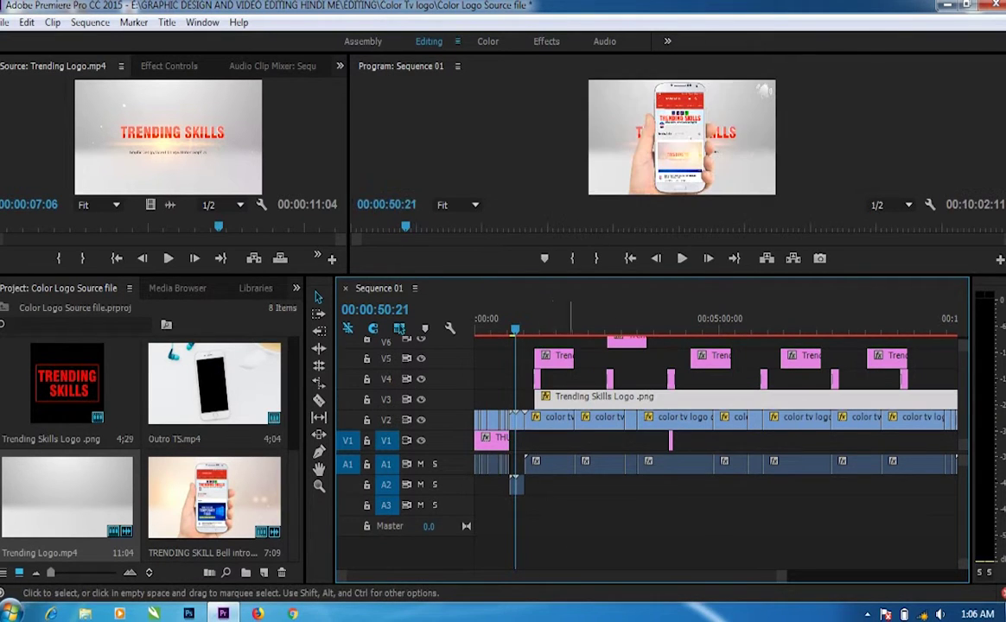
left_click_drag(583, 396, 564, 397)
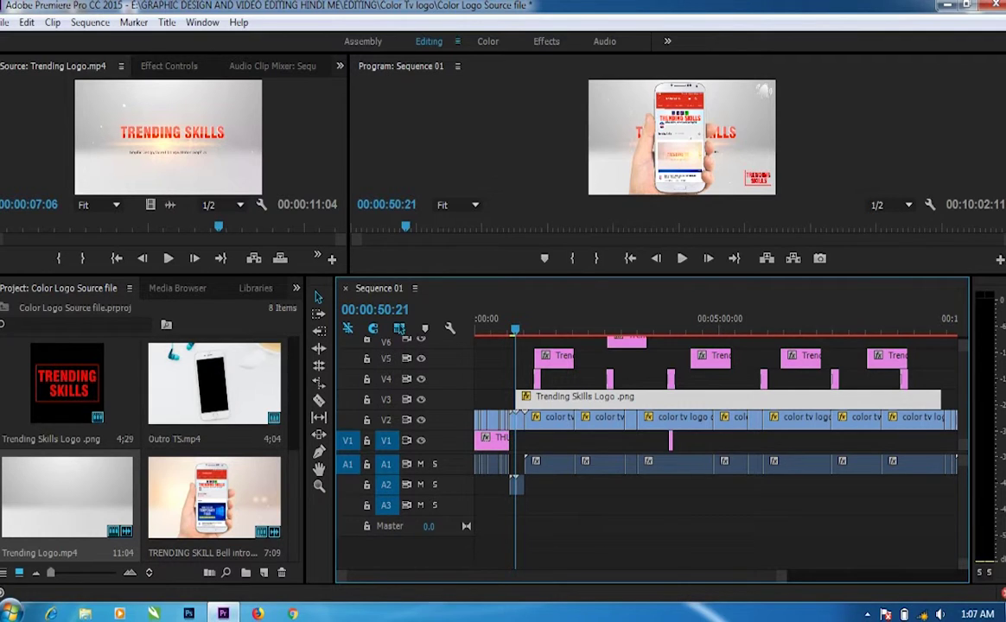
Step: Give the timeline a little more height and deselect the Trending Skills Logo .png clip
key("a")
key("v")
left_click_drag(566, 279, 566, 265)
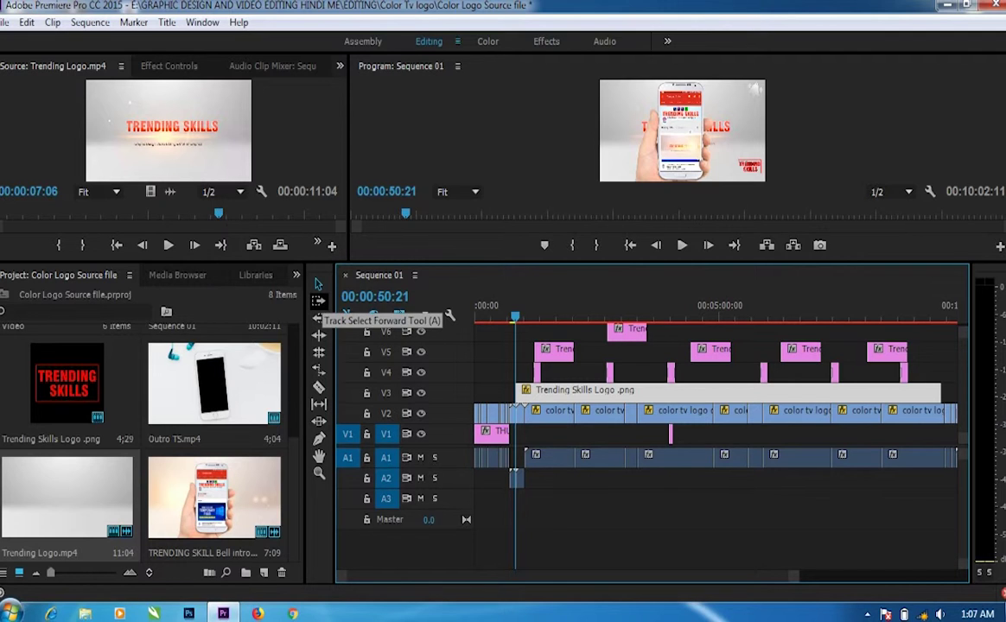
left_click(385, 540)
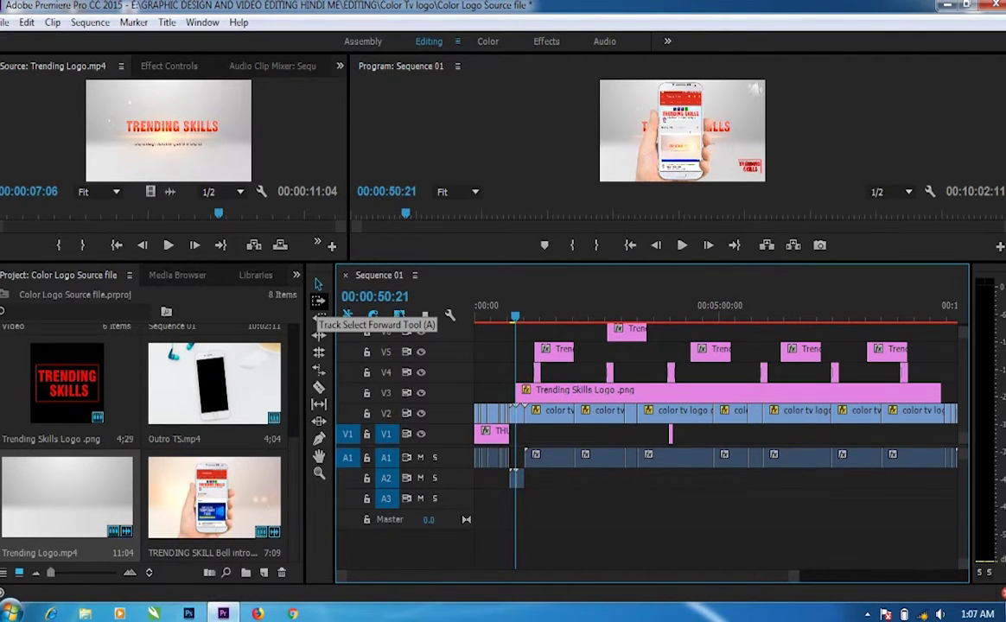
Step: With Track Select Forward Tool, shift all clips from the V2 point rightward as one group
left_click(319, 301)
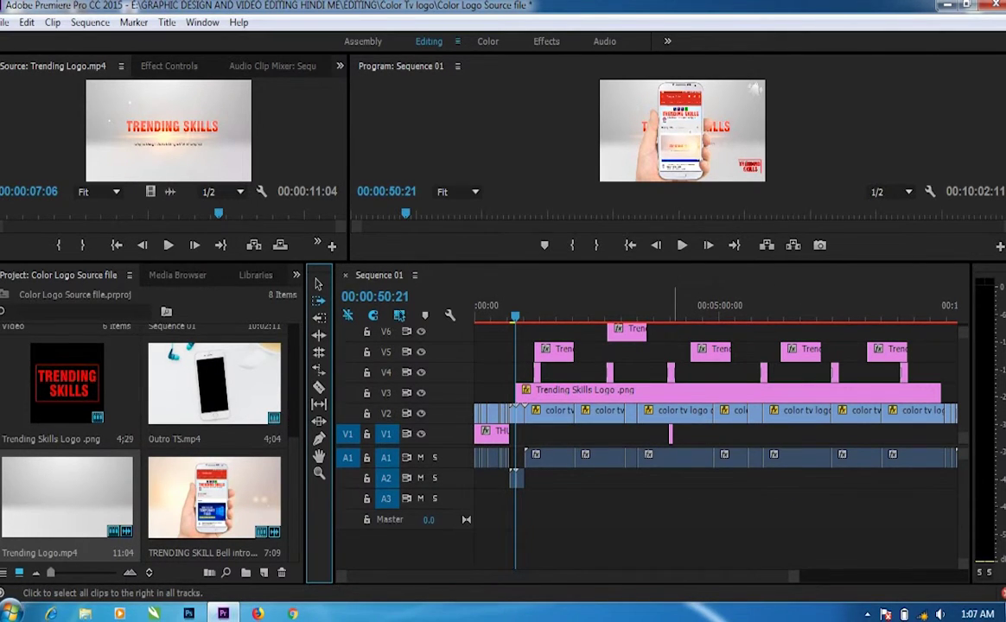
left_click(671, 433)
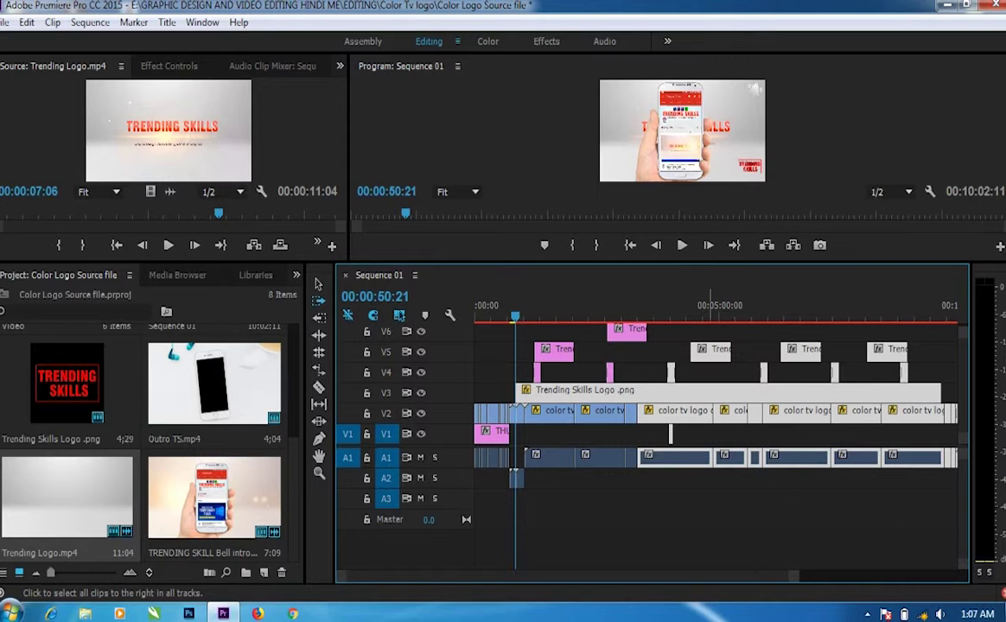
left_click_drag(670, 434, 747, 432)
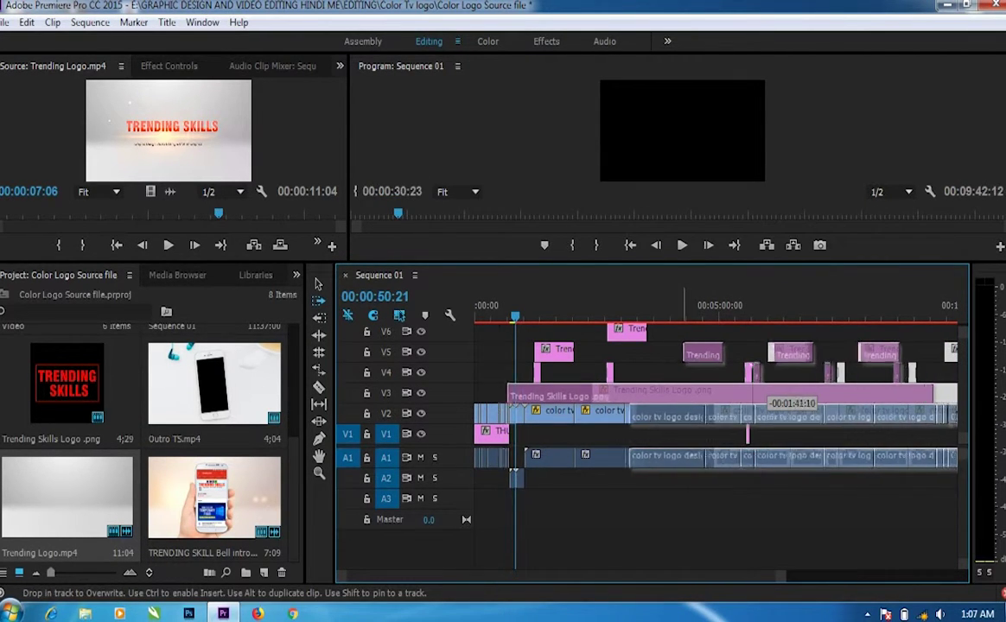
left_click_drag(747, 432, 761, 431)
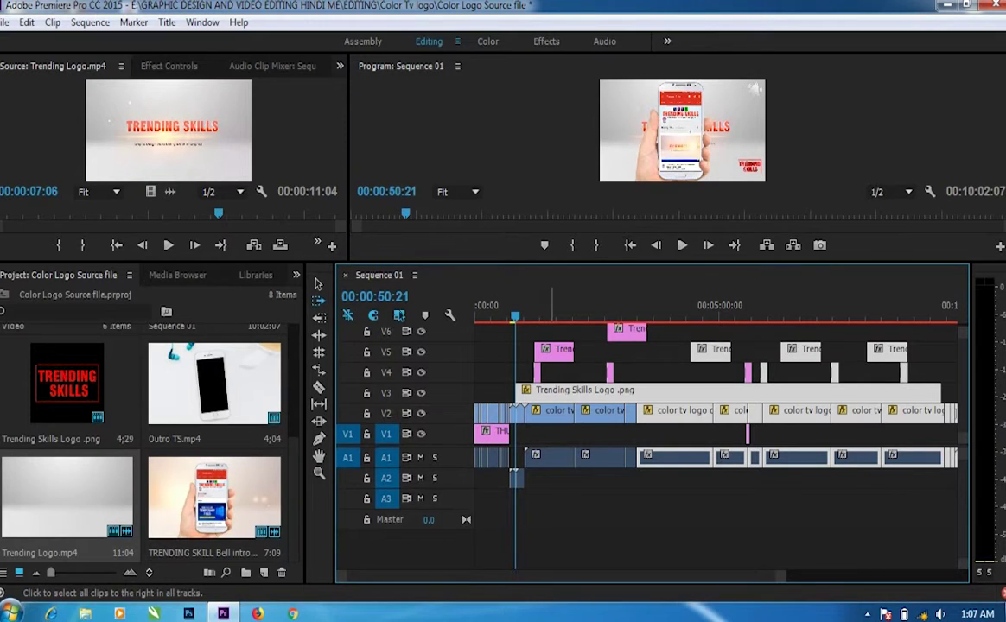
key("v")
left_click(316, 285)
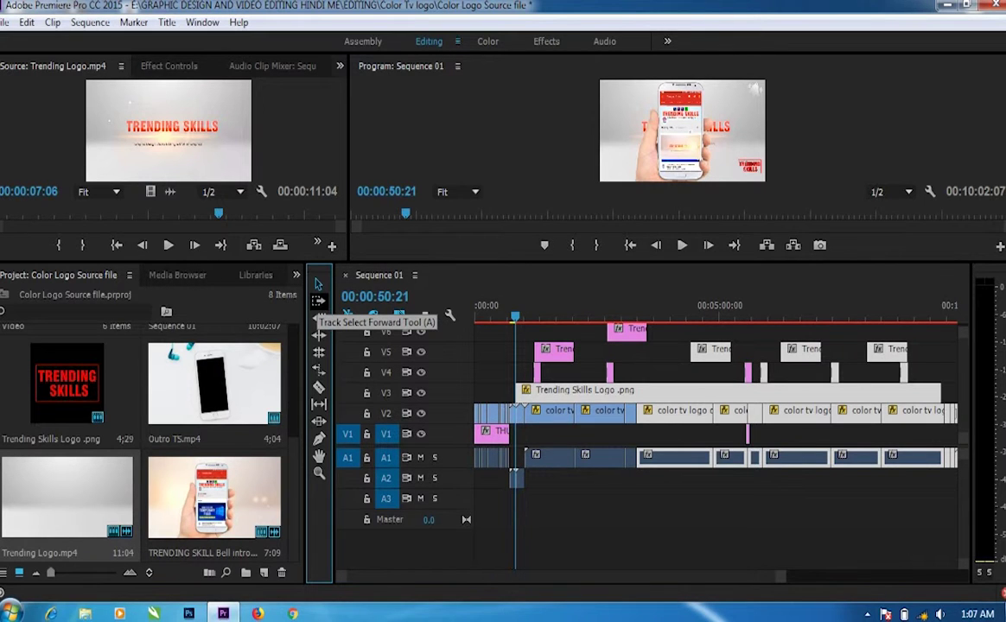
Step: Select all clips from a later point with Track Select Forward, then a single A1 audio clip
left_click(318, 301)
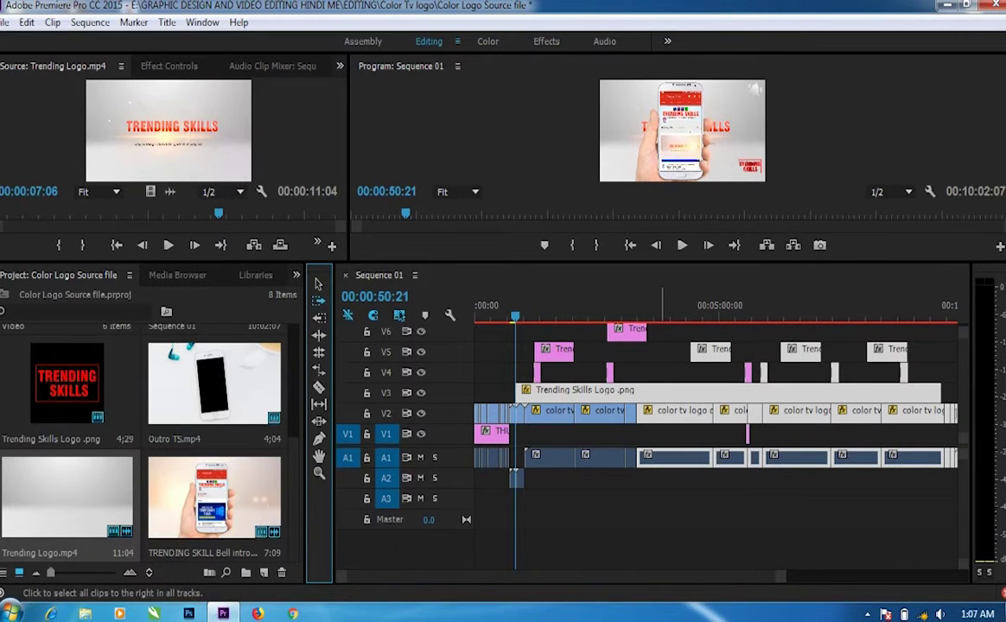
left_click(743, 371, "shift")
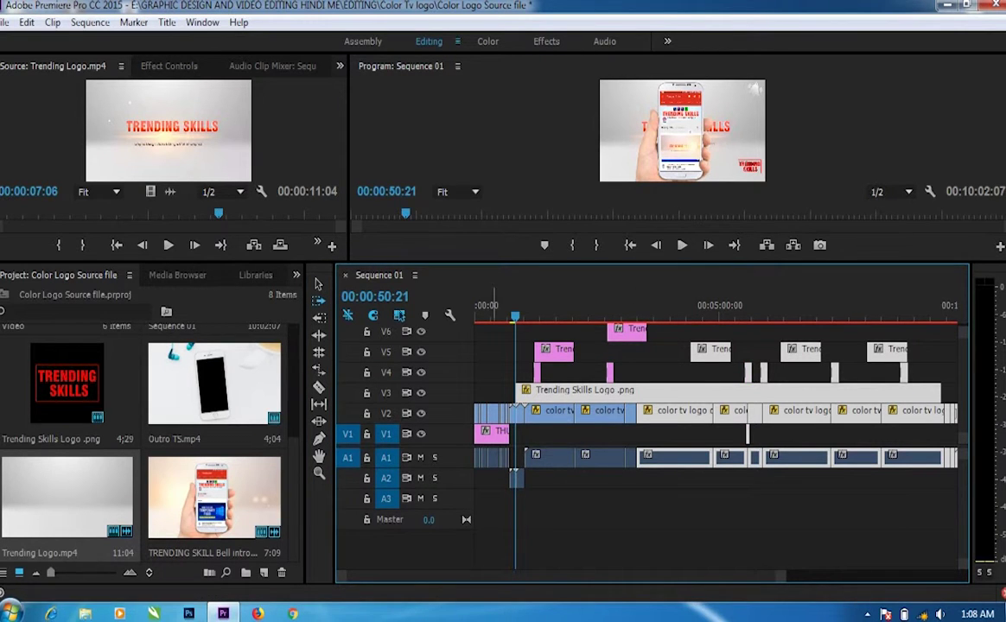
key("v")
left_click(599, 457)
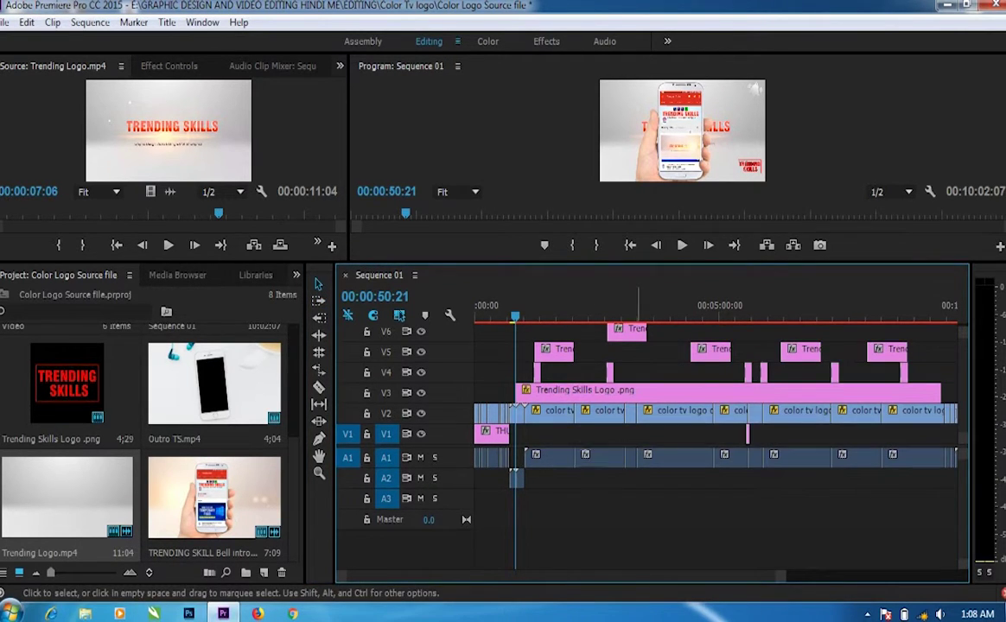
Step: Push the later color tv logo clips on V2 slightly right, leaving a short gap
left_click(318, 300)
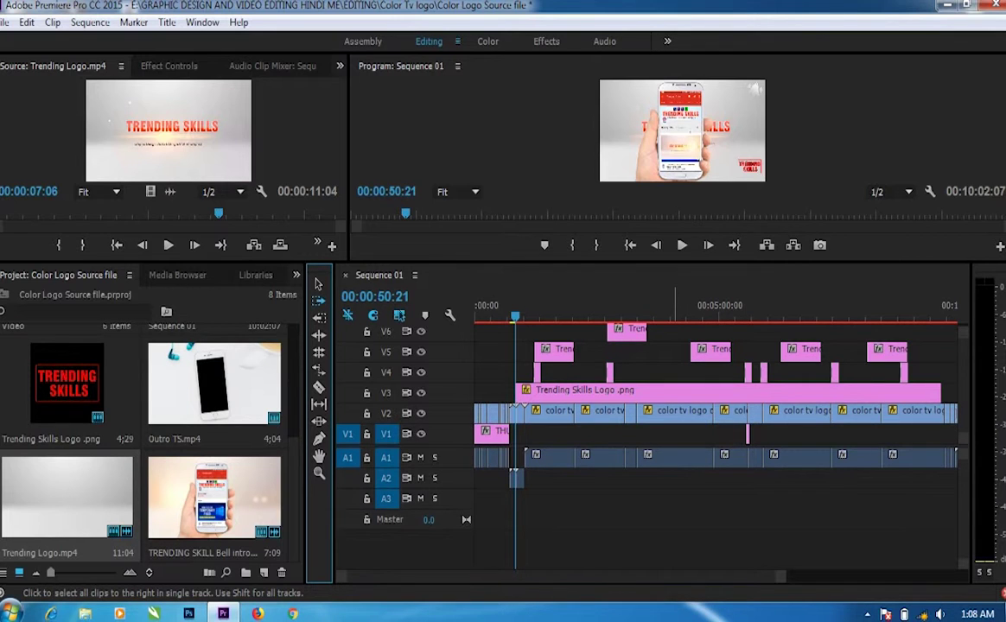
left_click(659, 412)
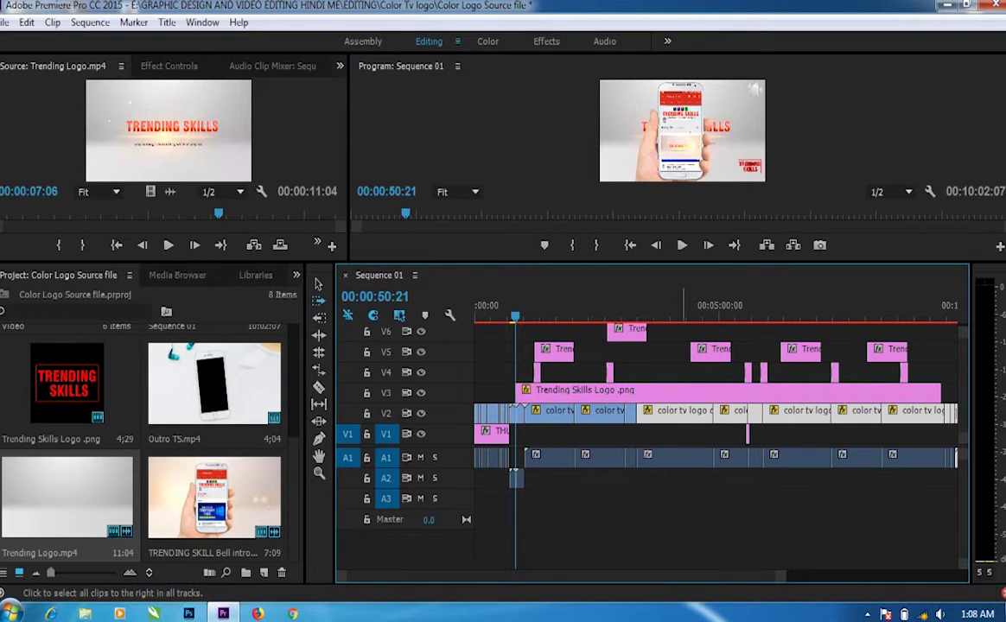
left_click_drag(631, 389, 689, 390)
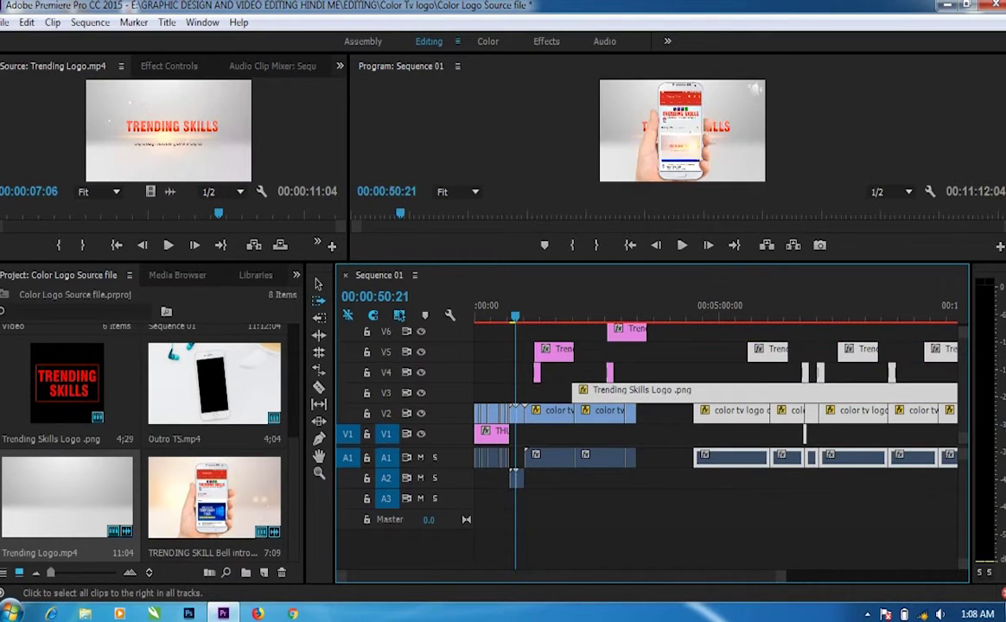
key("ctrl+z")
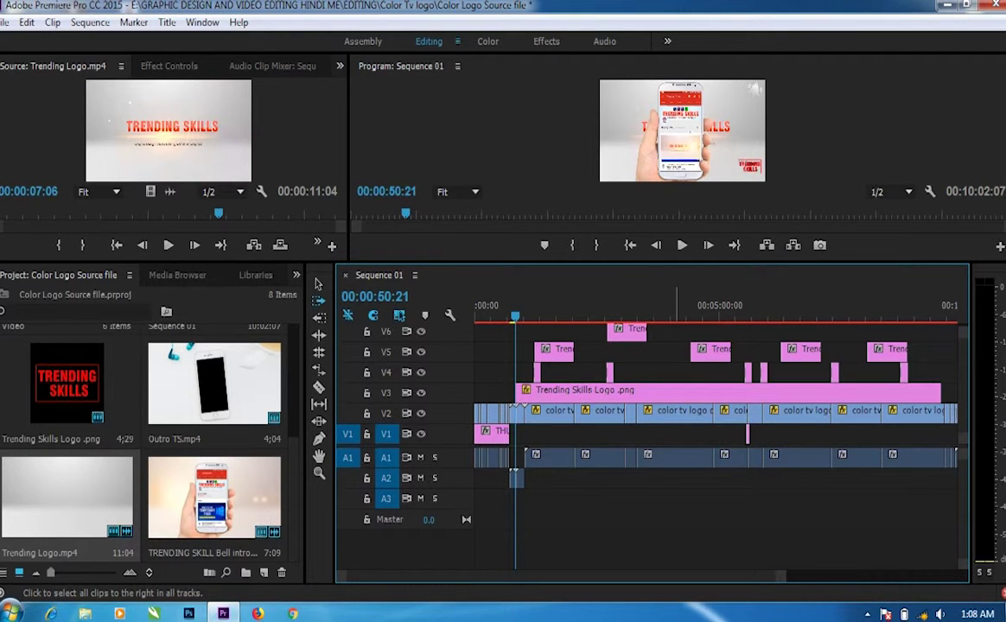
mouse_move(637, 349)
left_mouse_down()
mouse_move(731, 349)
mouse_move(683, 349)
left_mouse_up()
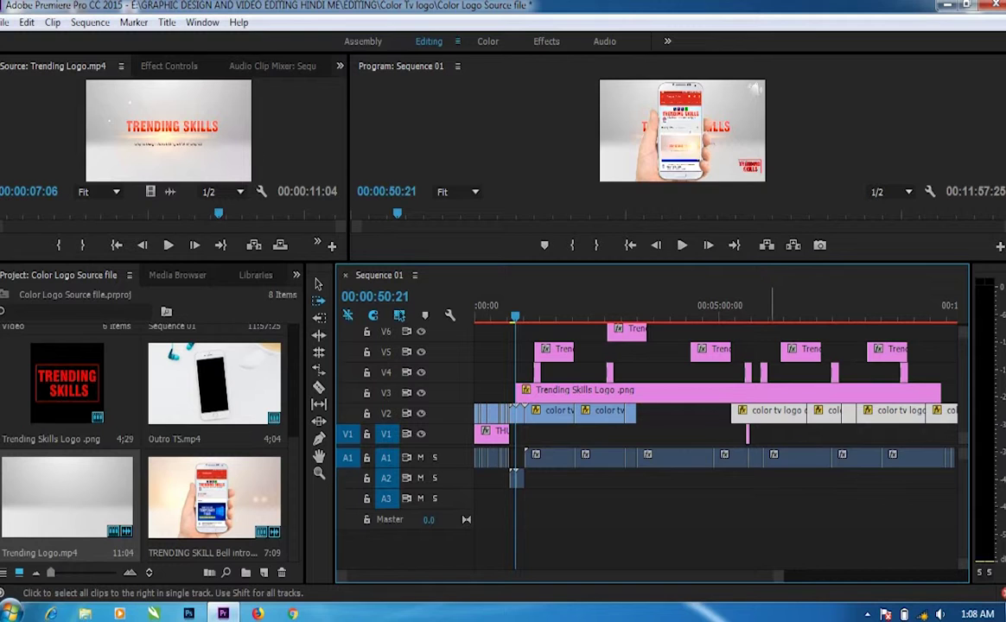
left_click_drag(691, 410, 755, 410)
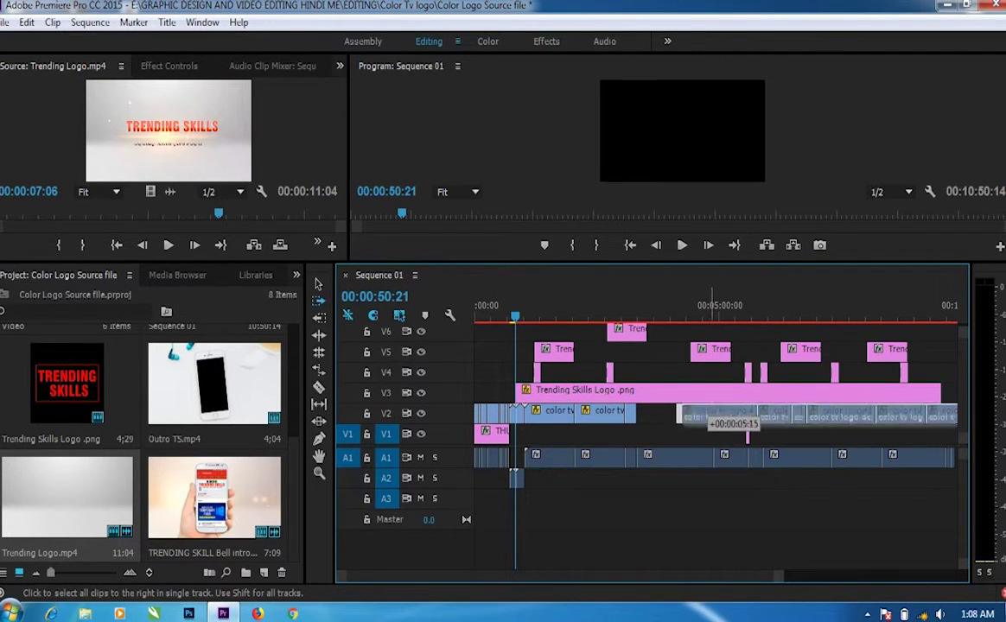
left_click_drag(861, 412, 766, 368)
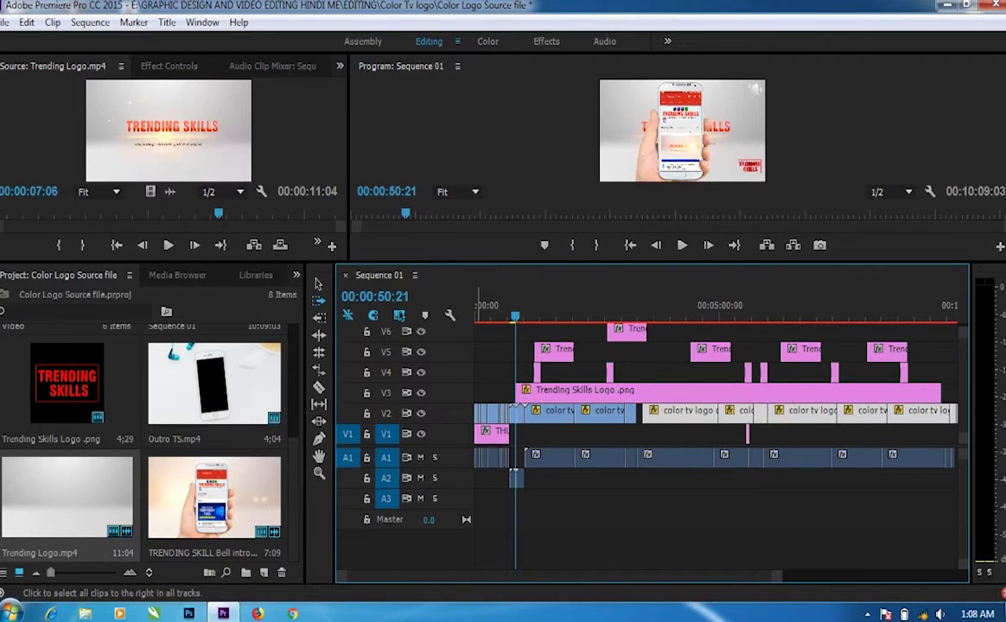
left_click(319, 317)
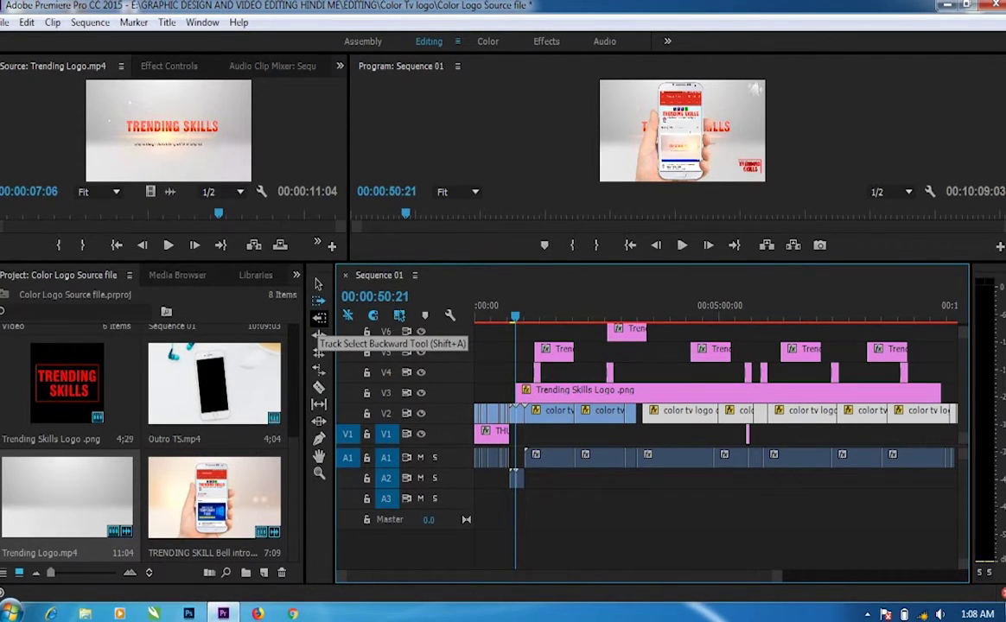
Step: Select every clip to the left across tracks with Track Select Backward Tool, then return to Selection
left_click(319, 317)
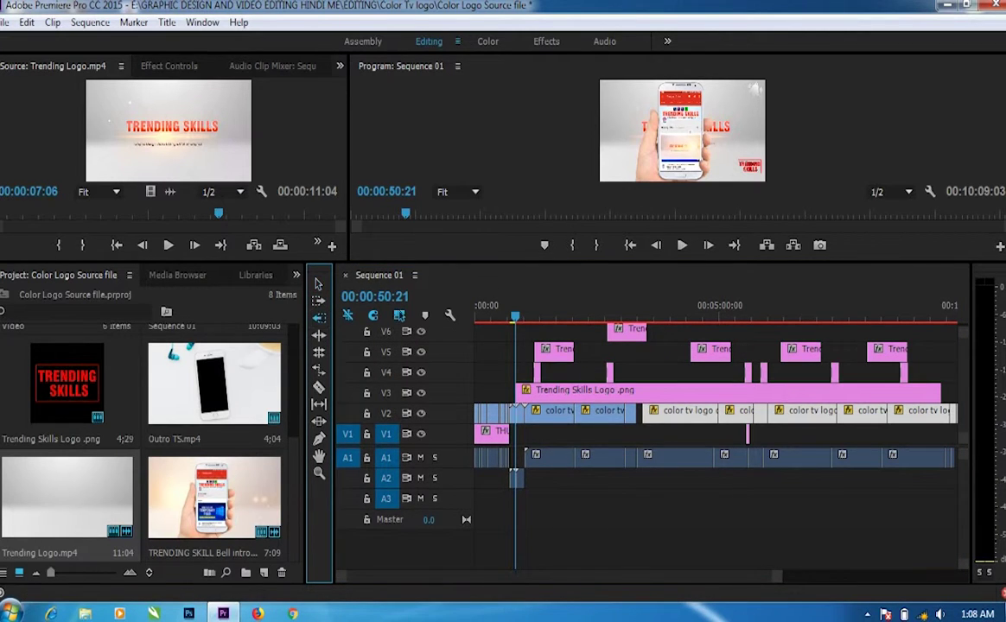
left_click(297, 275)
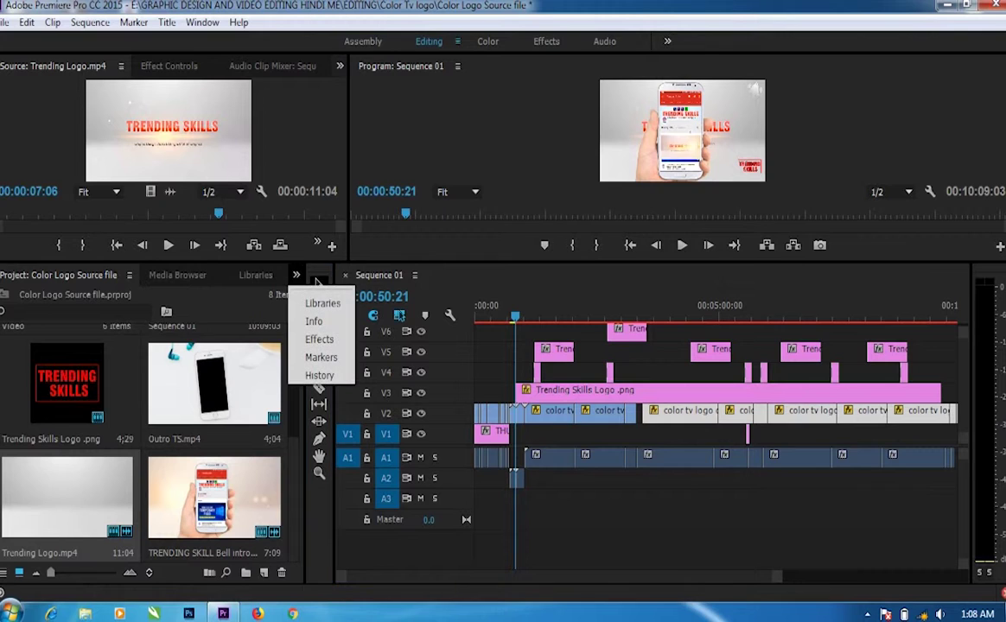
left_click(317, 283)
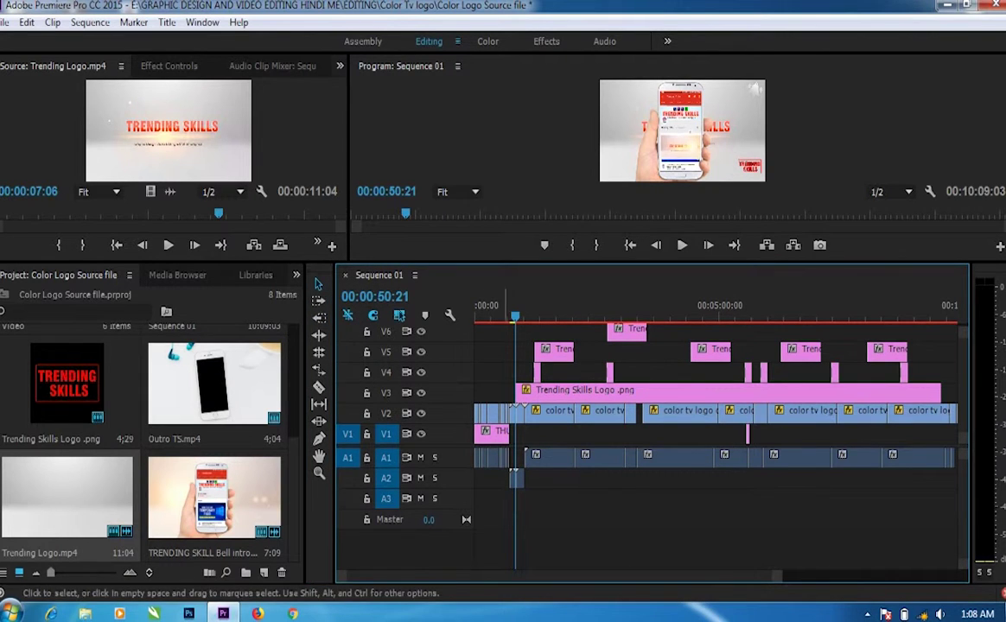
left_click(318, 300)
left_click(318, 317)
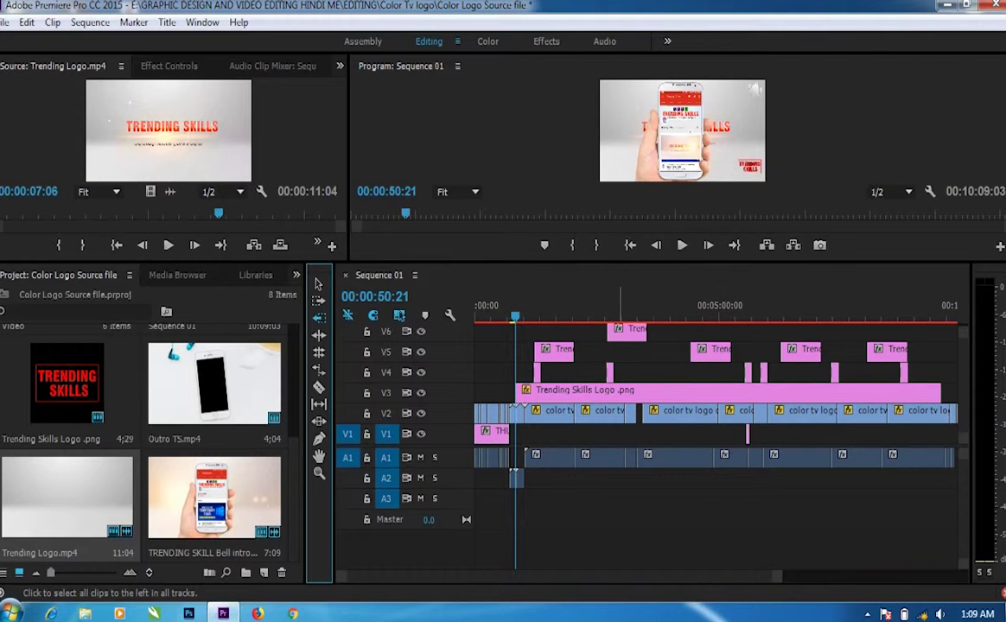
left_click(516, 476)
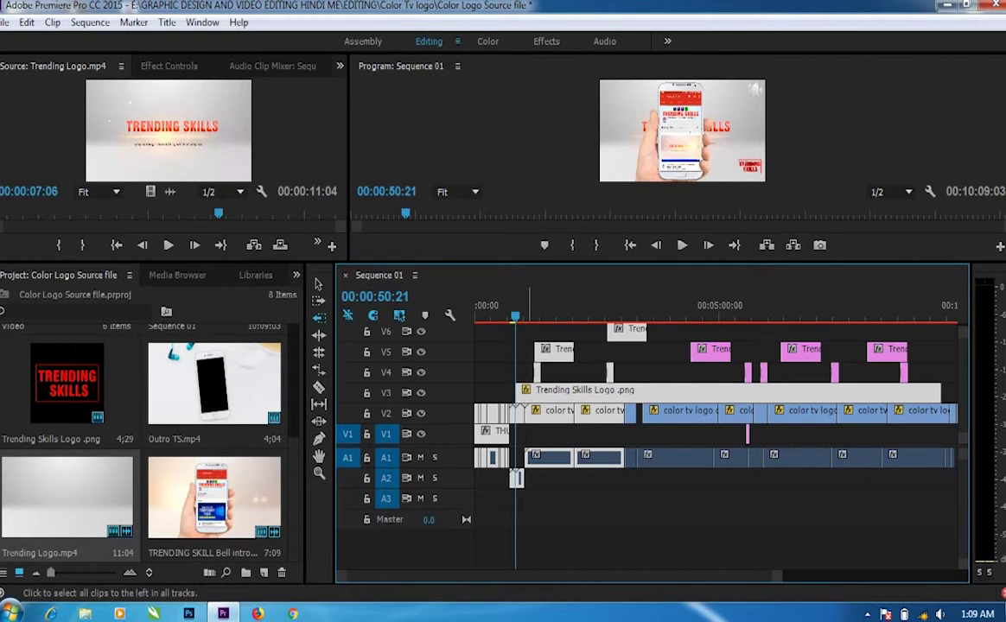
left_click_drag(516, 476, 515, 476)
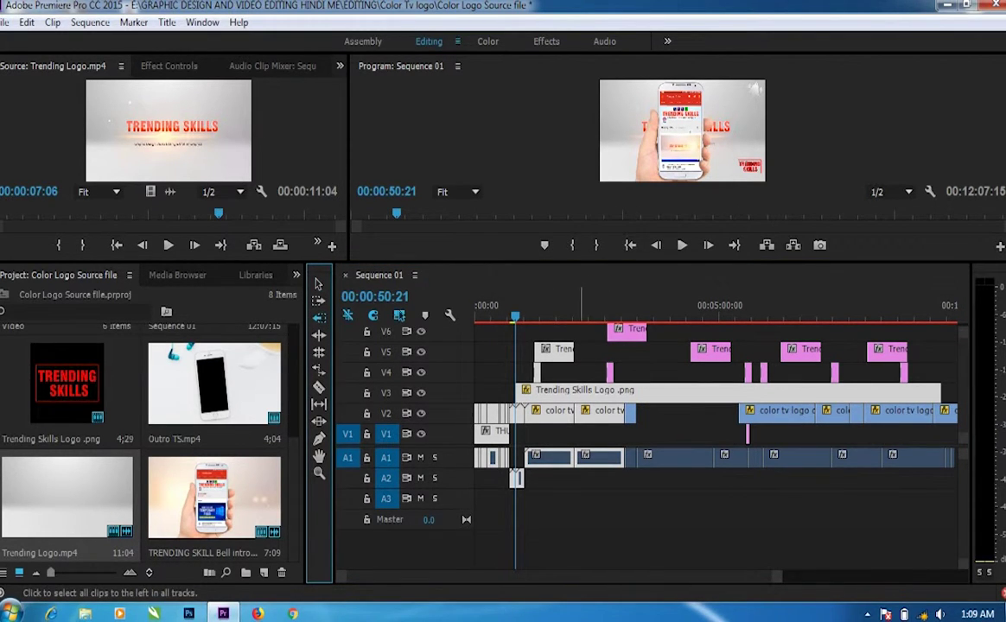
key("v")
left_click(514, 475)
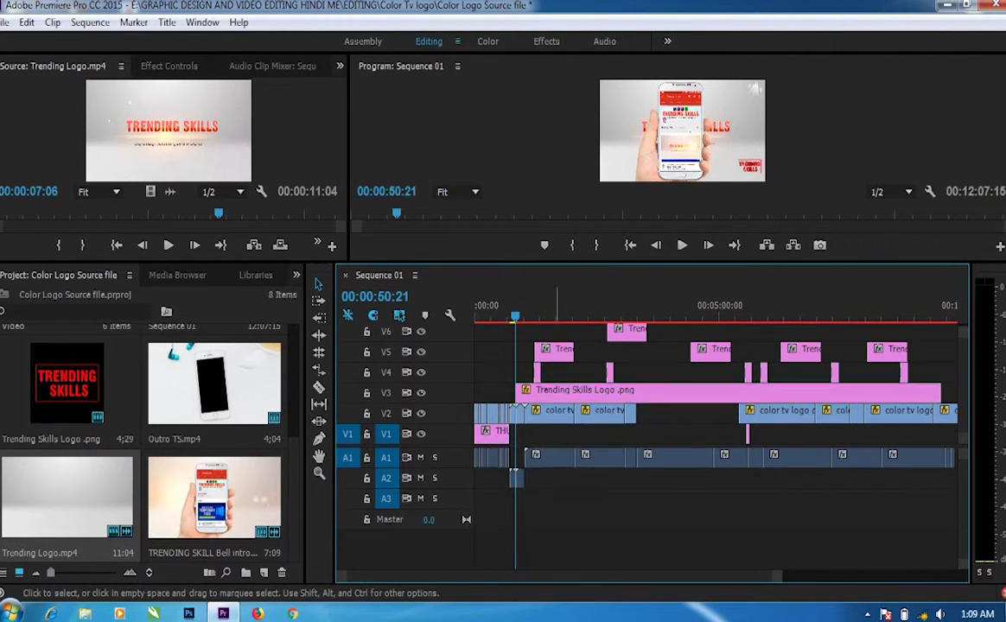
Step: Shift the opening color tv clips on V2, A1 and A2 later using Track Select Backward Tool
left_click(318, 317)
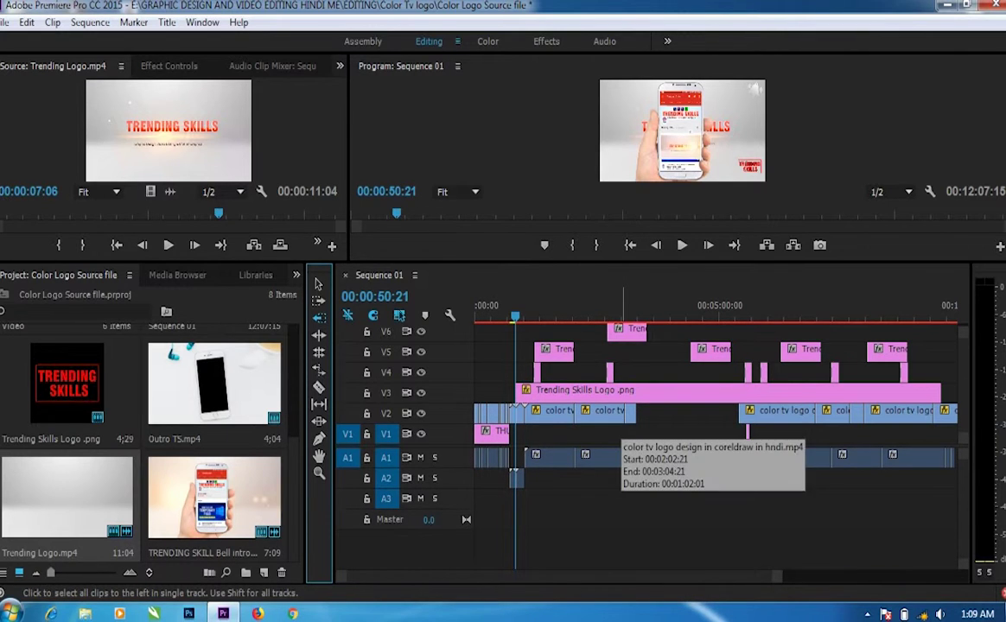
left_click(526, 453)
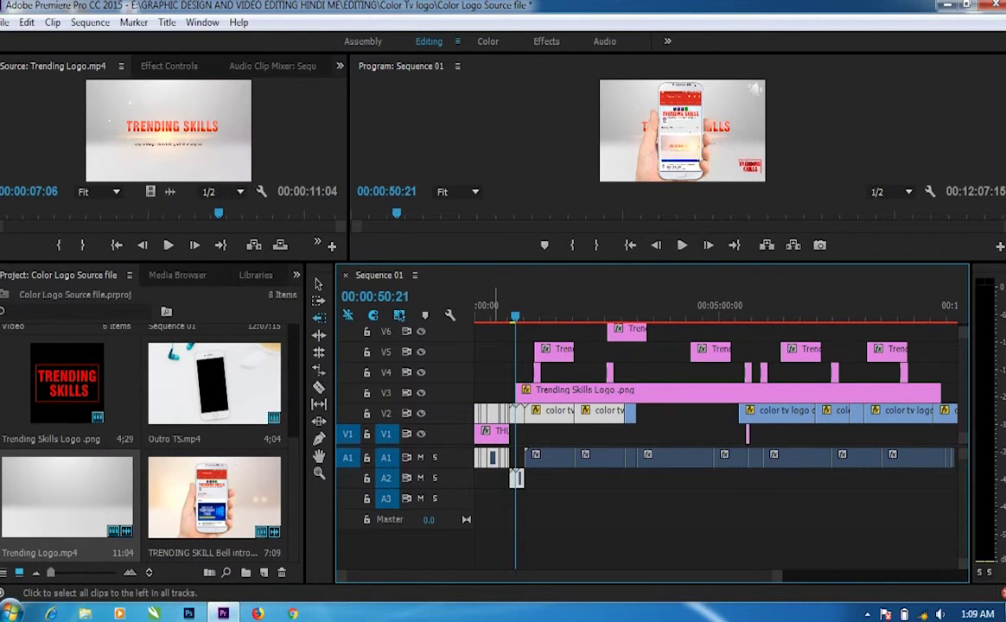
left_click_drag(516, 478, 569, 478)
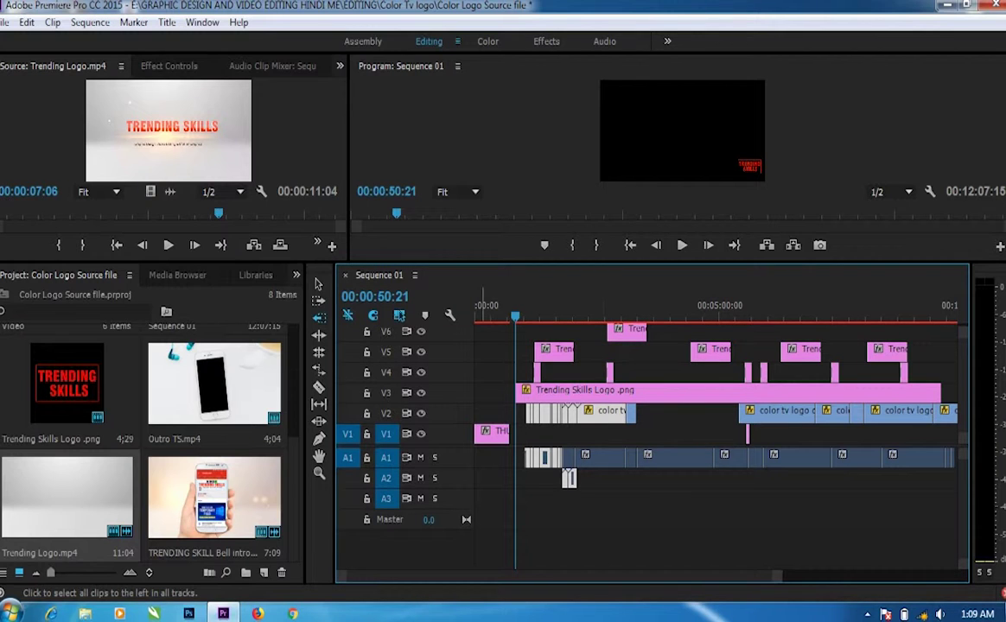
left_click(318, 283)
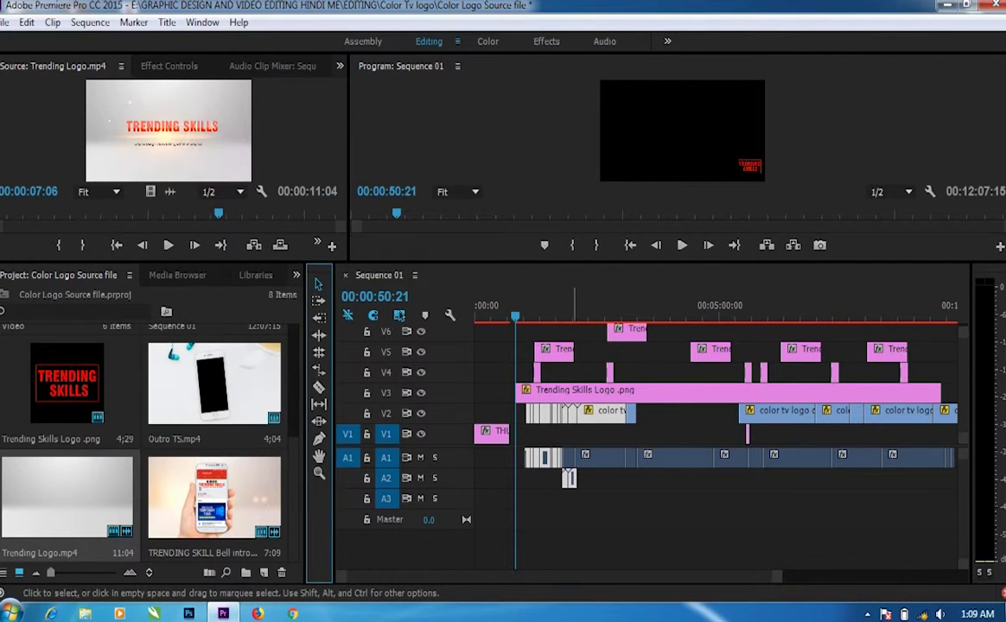
right_click(591, 412)
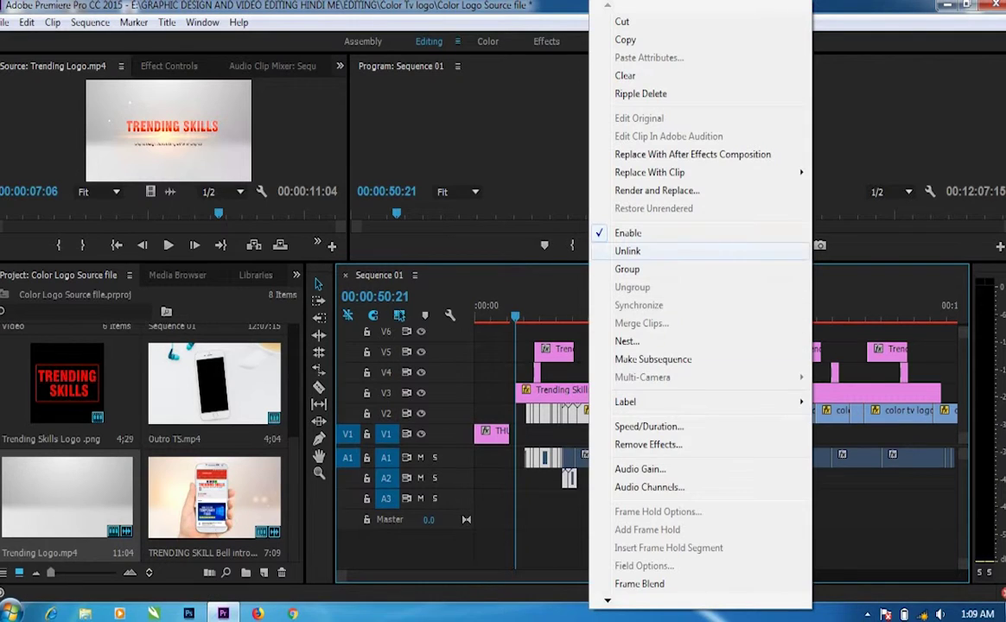
Step: Unlink the opening V2 video from its audio and move the video slightly earlier
left_click(628, 251)
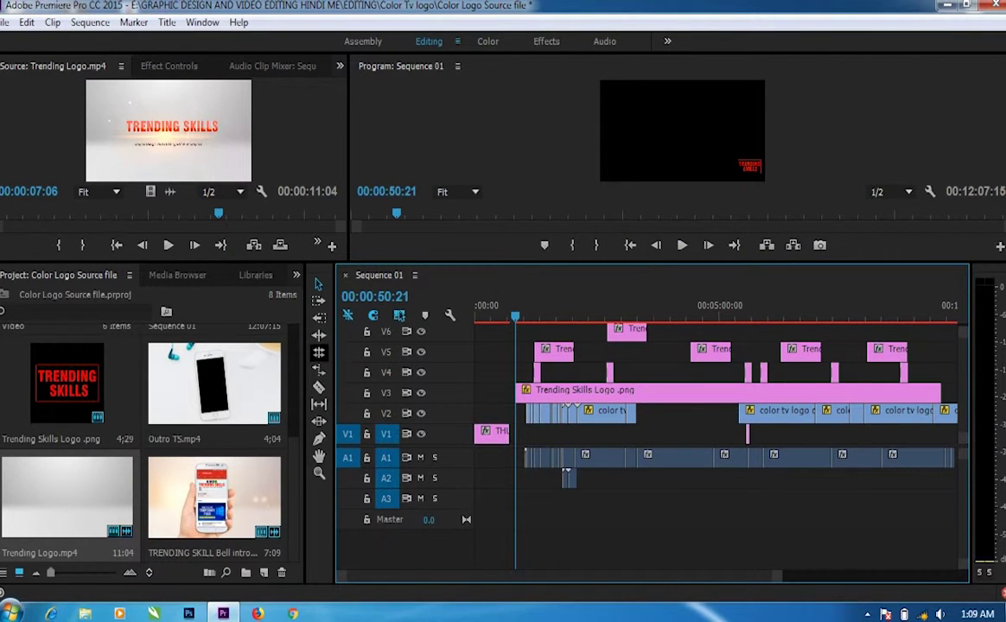
left_click(318, 317)
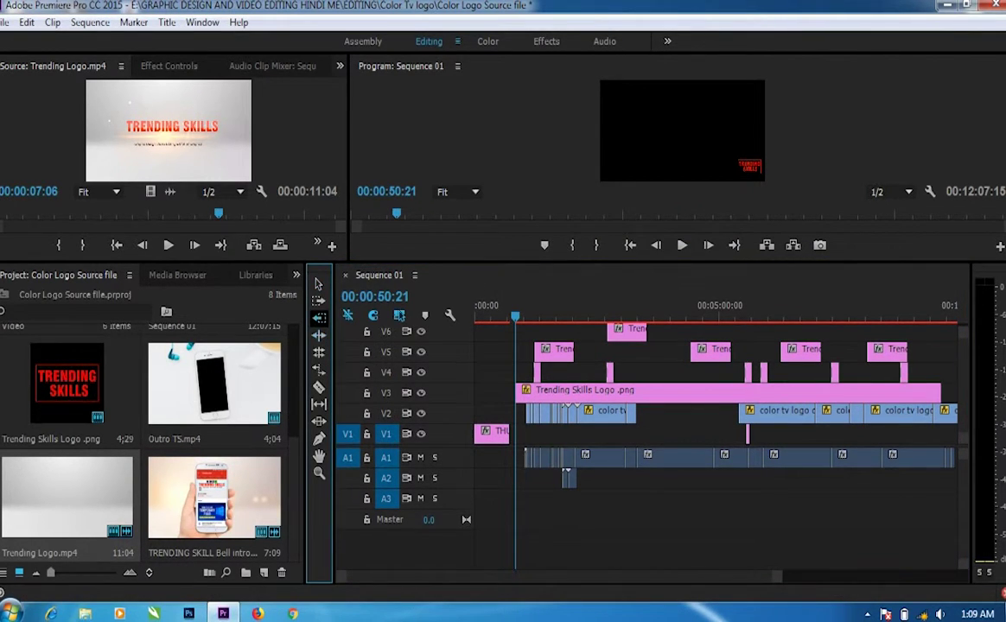
left_click(620, 311)
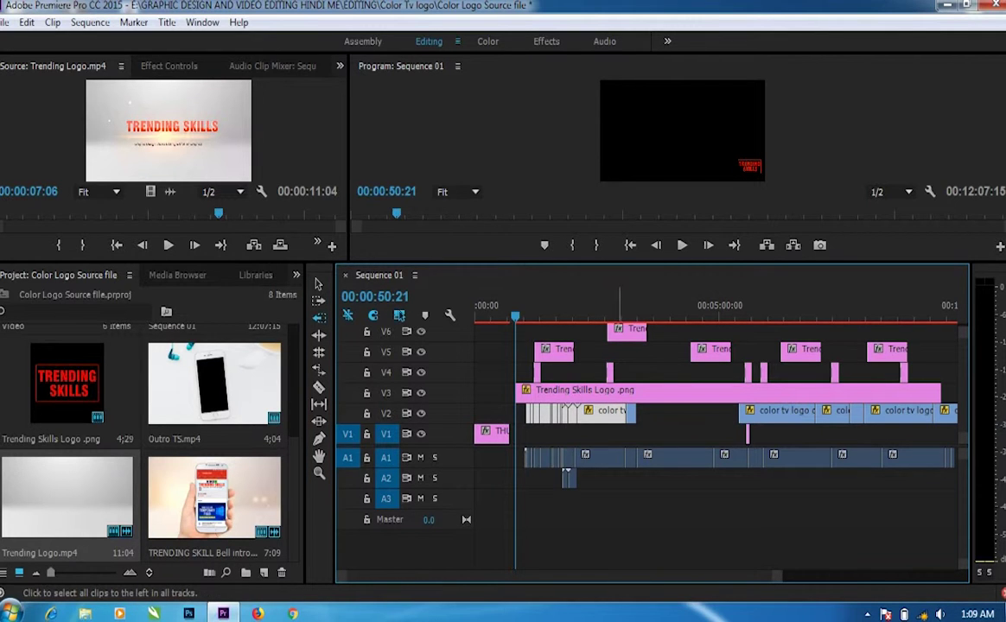
left_click_drag(628, 415, 570, 415)
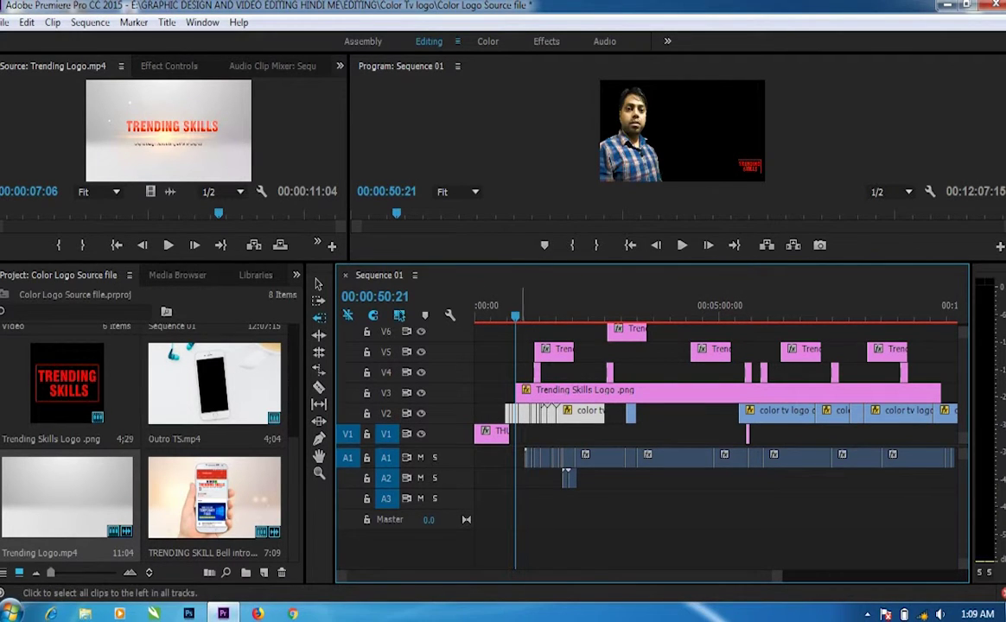
scroll(691, 406, "down", 3)
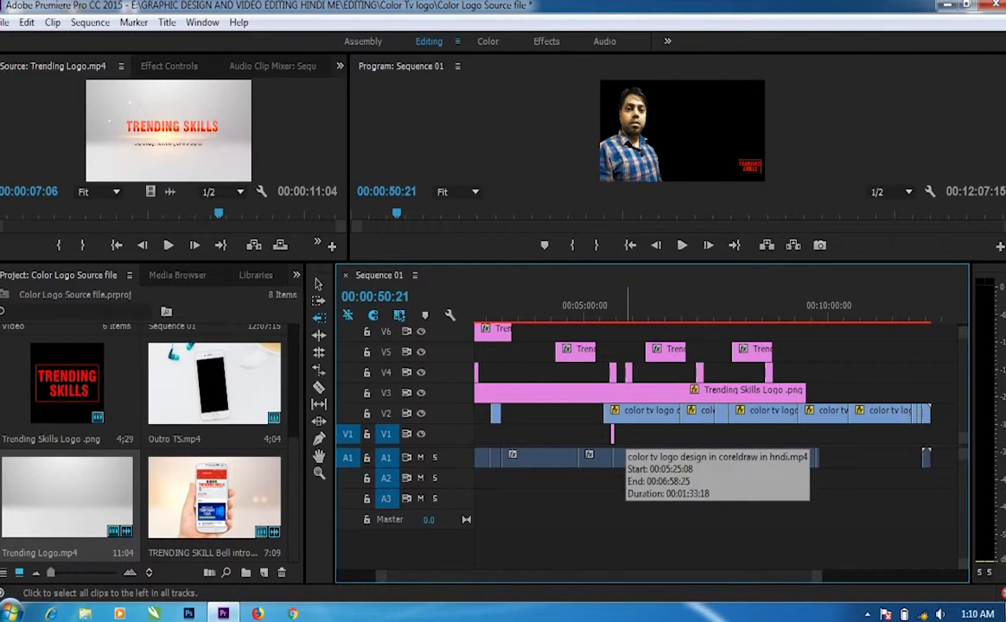
scroll(567, 473, "up", 5)
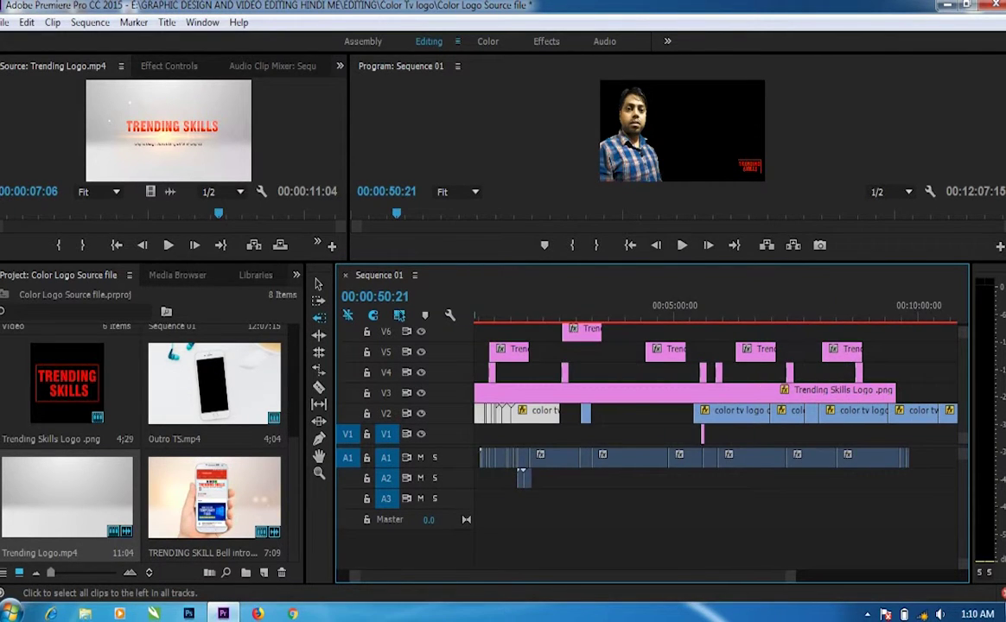